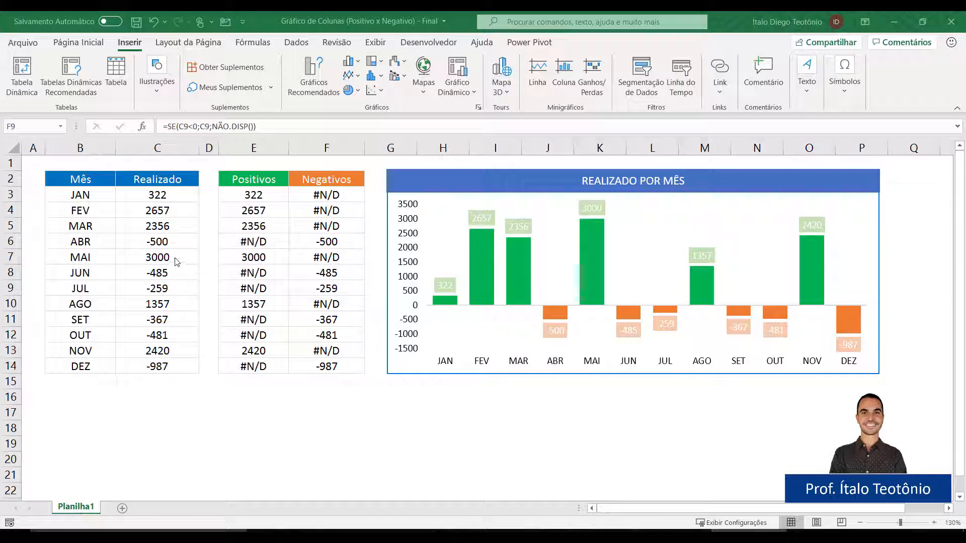
Test the finished chart by setting the MAI value in Realizado to -1000, and undo the change.
{"action": "left_click", "coordinate": [159, 256]}
{"action": "left_click", "coordinate": [148, 257]}
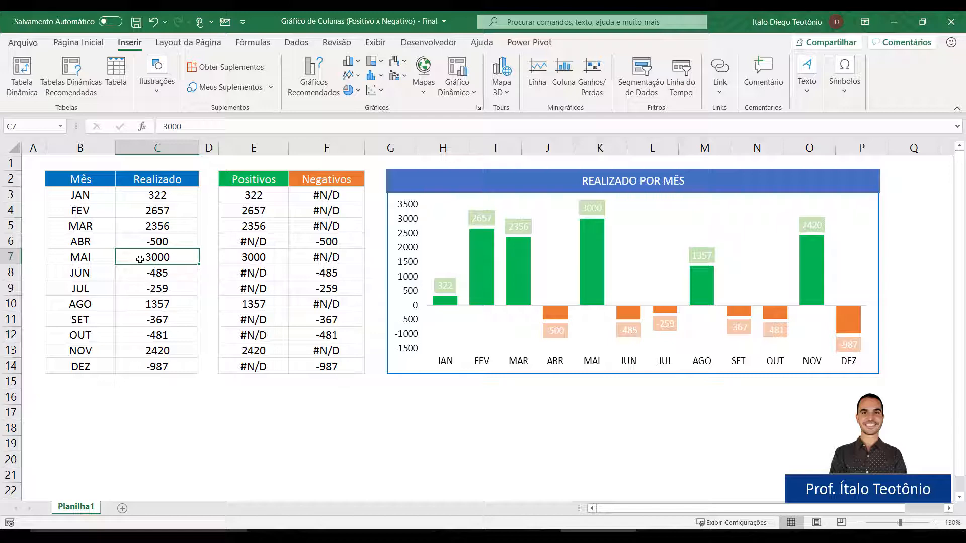
{"action": "type", "text": "-1000"}
{"action": "key", "text": "Return"}
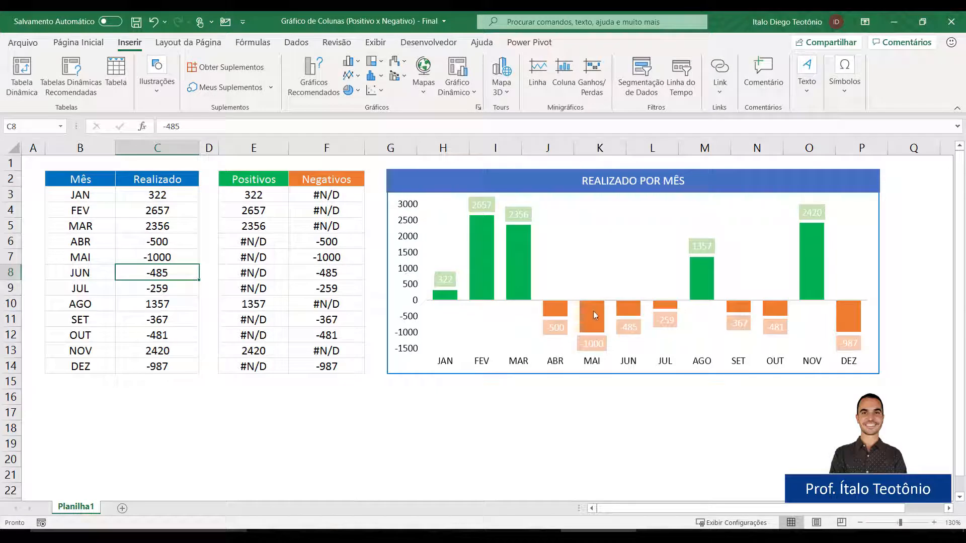
{"action": "key", "text": "ctrl+z"}
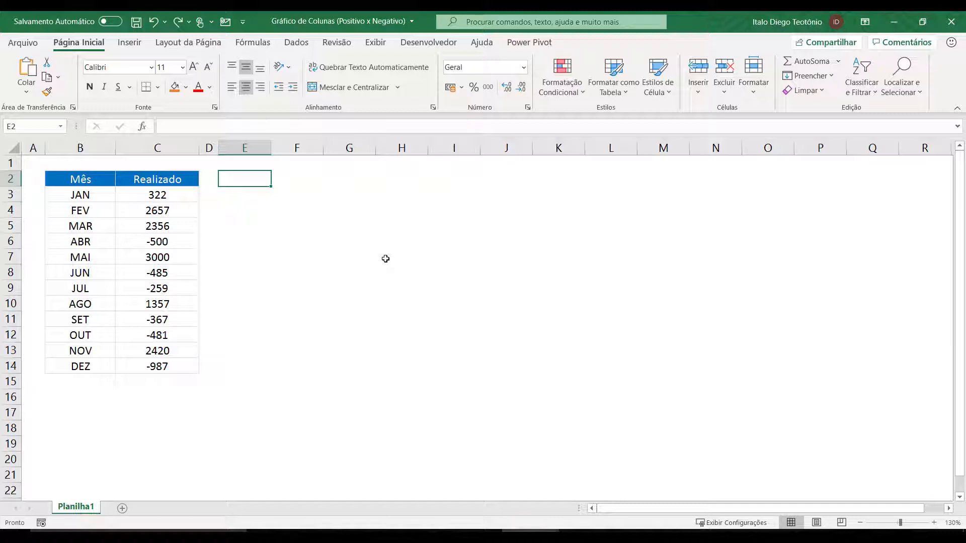
Enter the column headers Positivos in E2 and Negativos in F2.
{"action": "type", "text": "Positi"}
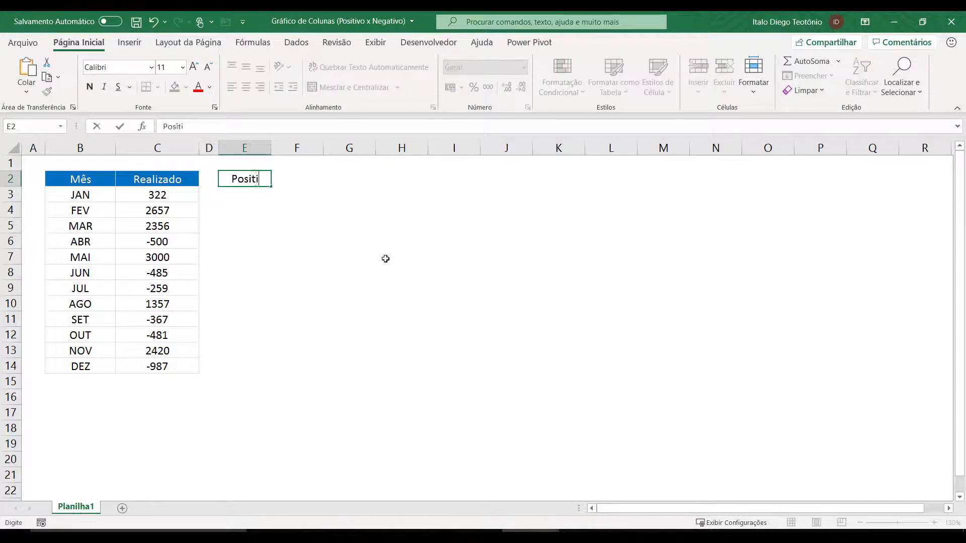
{"action": "type", "text": "vos"}
{"action": "key", "text": "Tab"}
{"action": "type", "text": "Ne"}
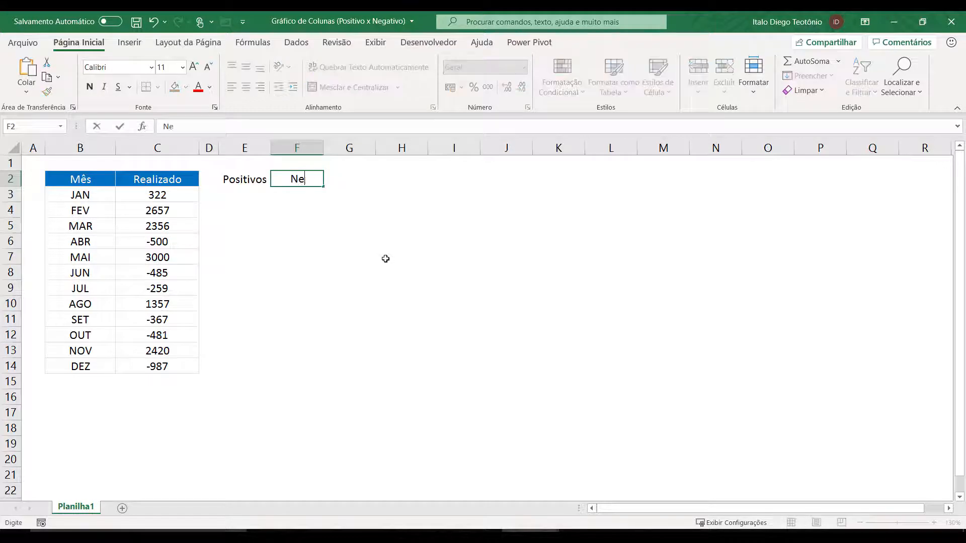
{"action": "type", "text": "gativos"}
{"action": "key", "text": "Return"}
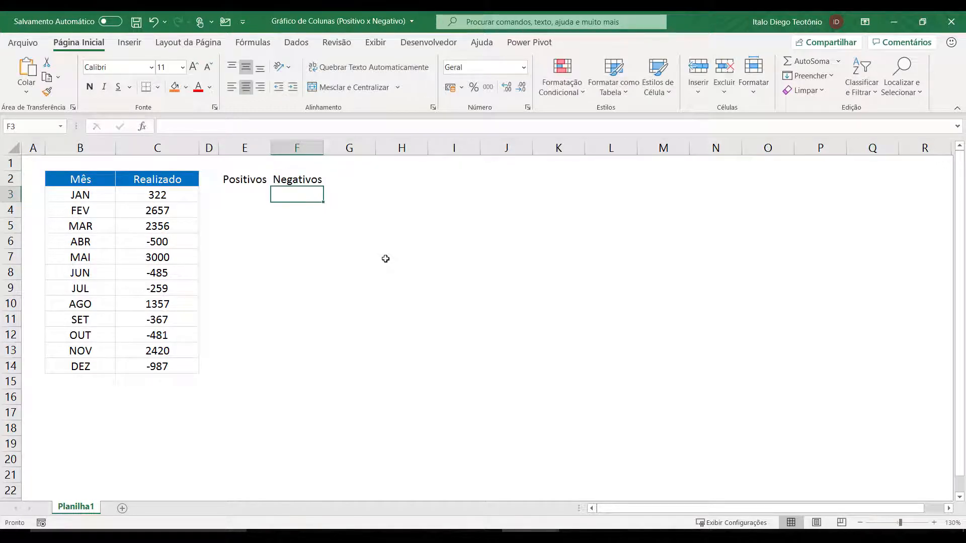
{"action": "left_click", "coordinate": [254, 194]}
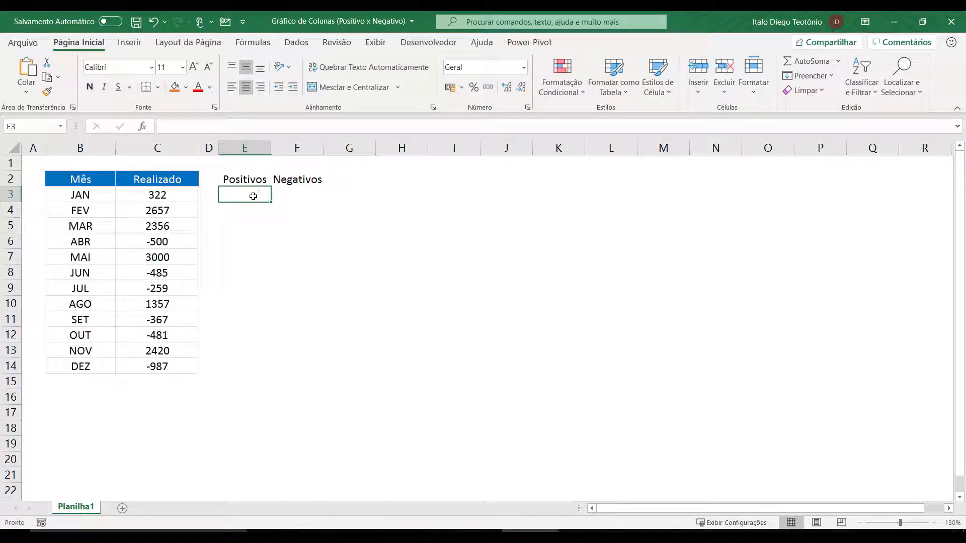
{"action": "left_click_drag", "start_coordinate": [254, 194], "coordinate": [236, 356]}
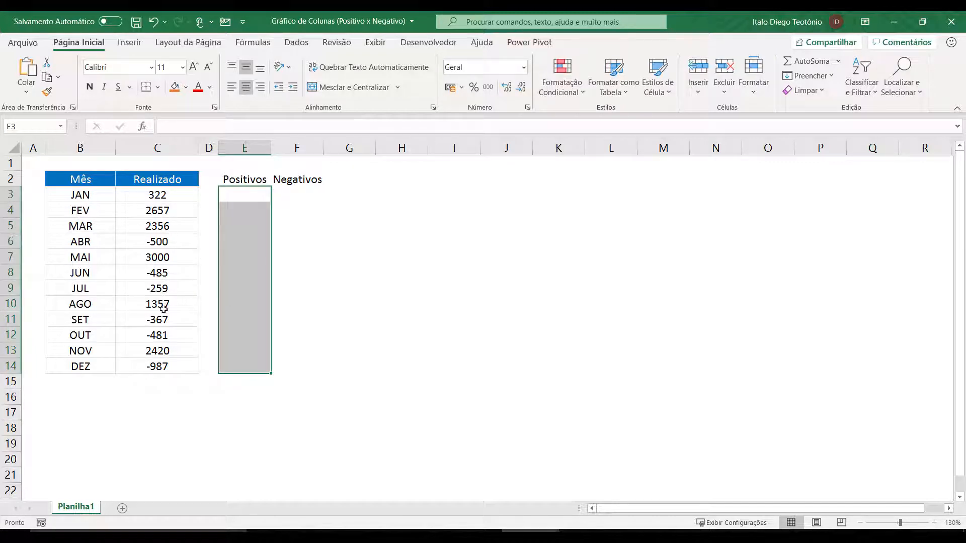
{"action": "left_click_drag", "start_coordinate": [304, 191], "coordinate": [300, 363]}
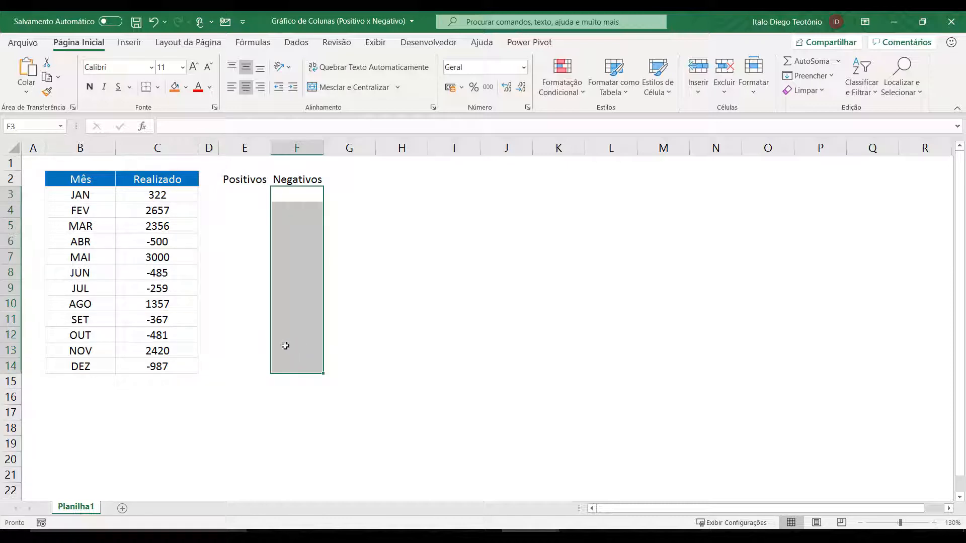
Enter the formula =SE(C3>=0;C3;NÃO.DISP()) in cell E3 under Positivos.
{"action": "left_click", "coordinate": [250, 193]}
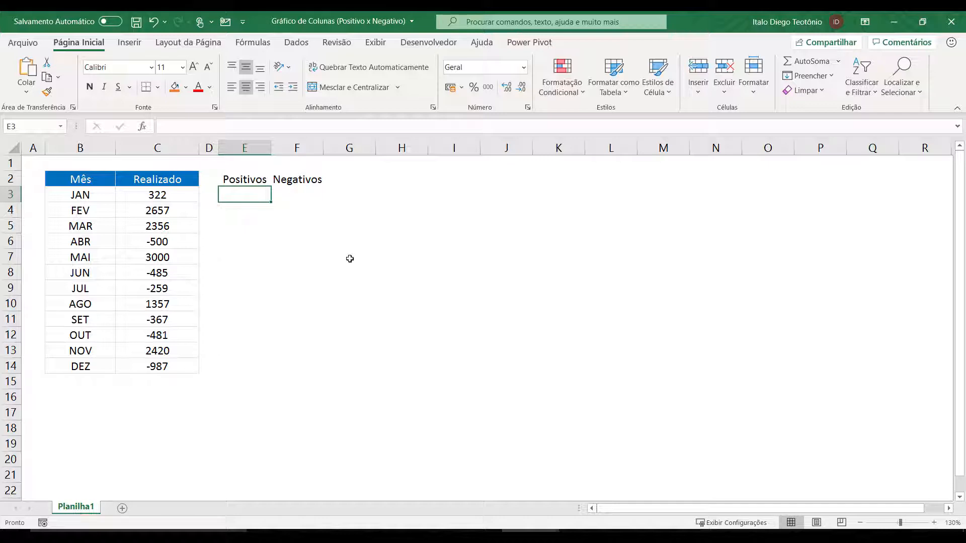
{"action": "type", "text": "=se("}
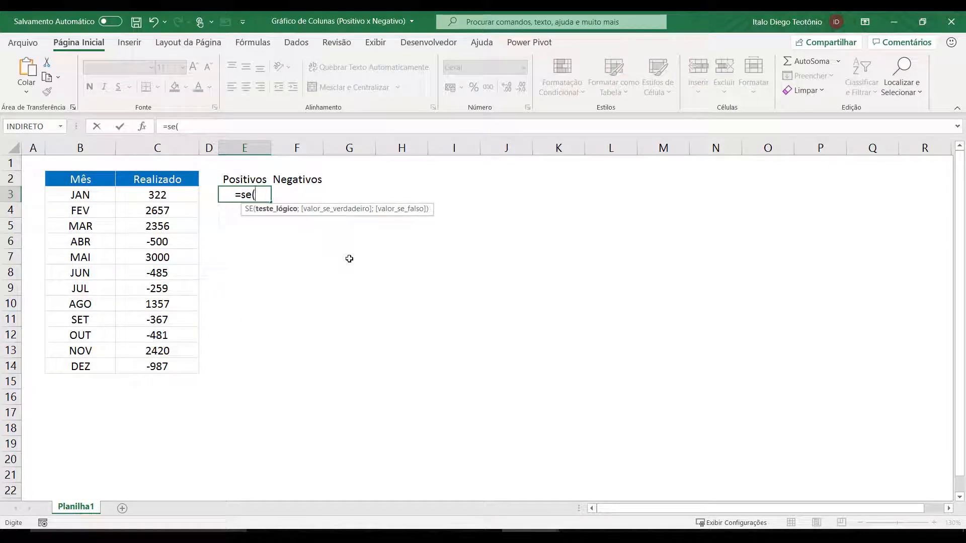
{"action": "left_click", "coordinate": [169, 193]}
{"action": "type", "text": ">="}
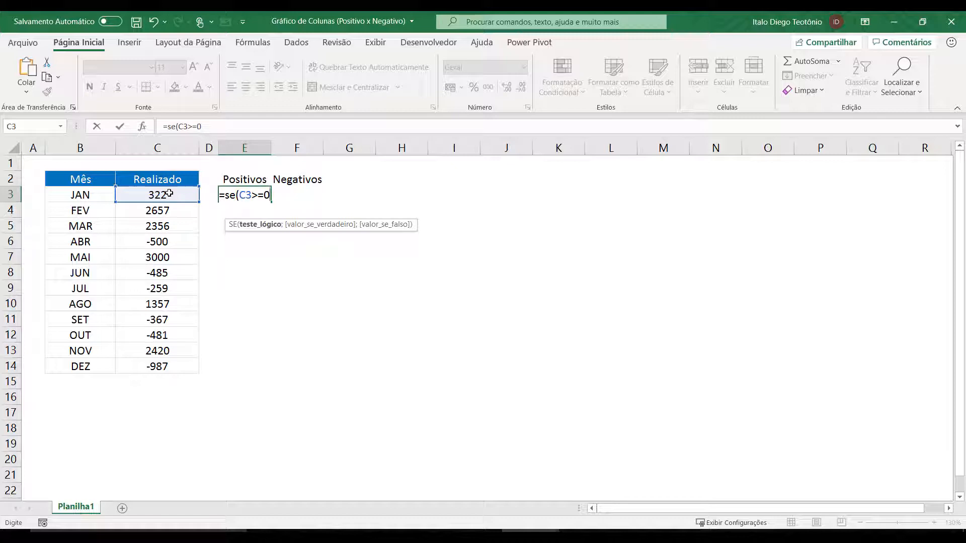
{"action": "type", "text": "0;"}
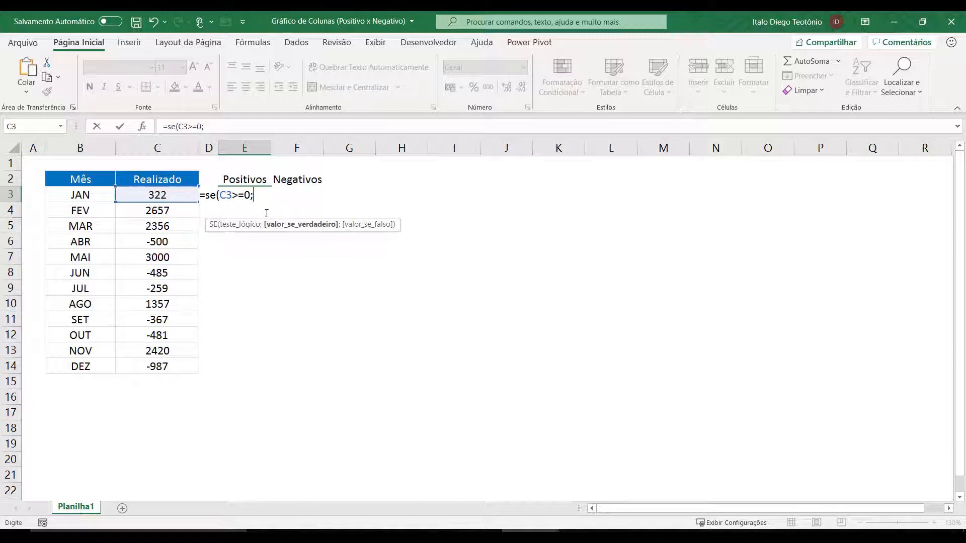
{"action": "left_click", "coordinate": [176, 196]}
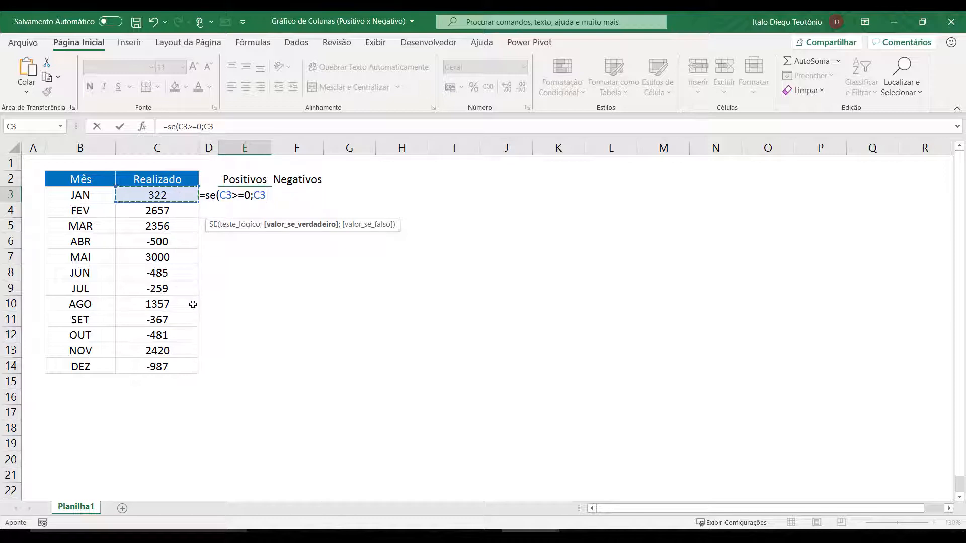
{"action": "type", "text": ";"}
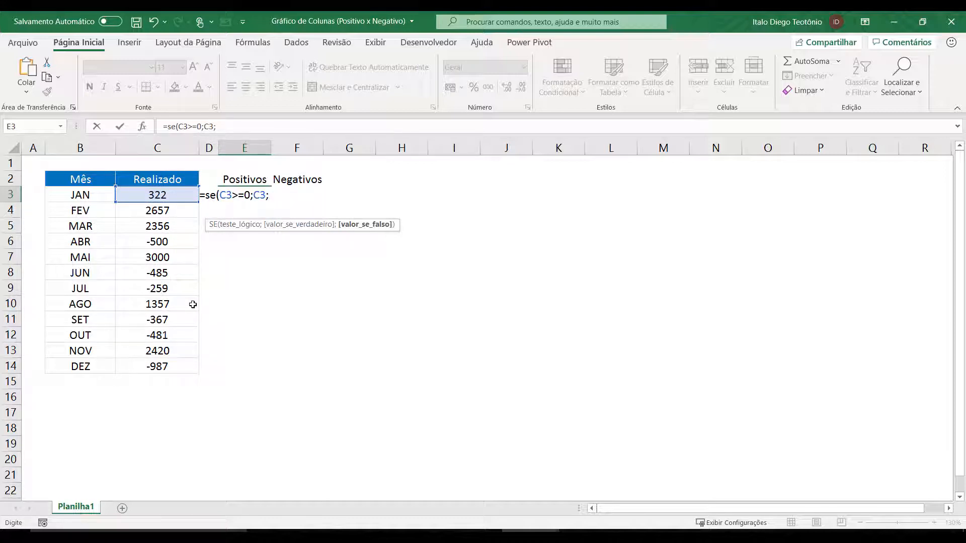
{"action": "type", "text": "não.di"}
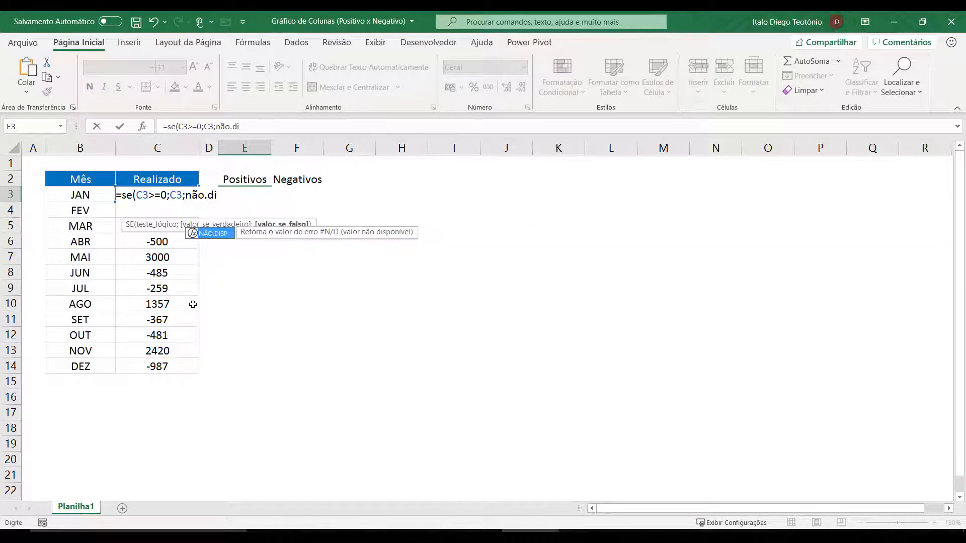
{"action": "key", "text": "Tab"}
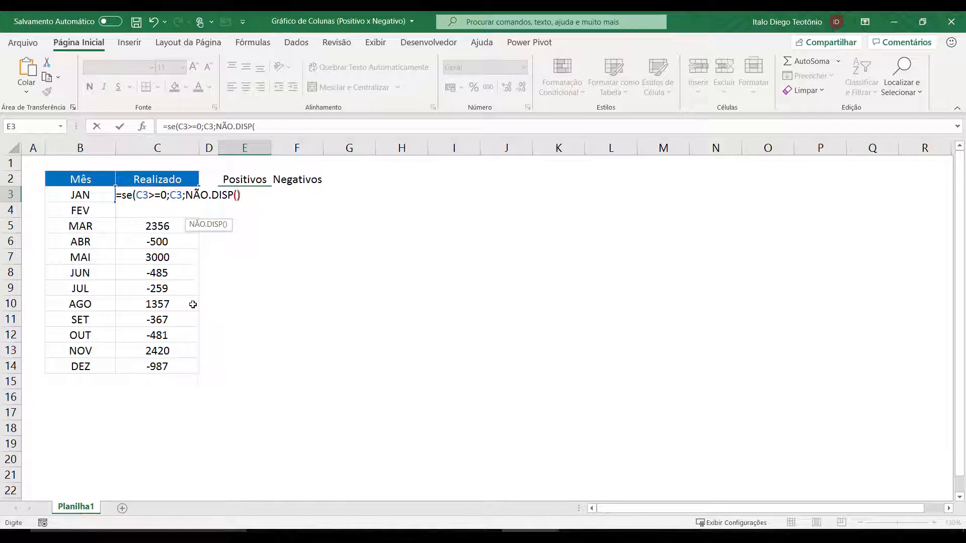
{"action": "type", "text": ")"}
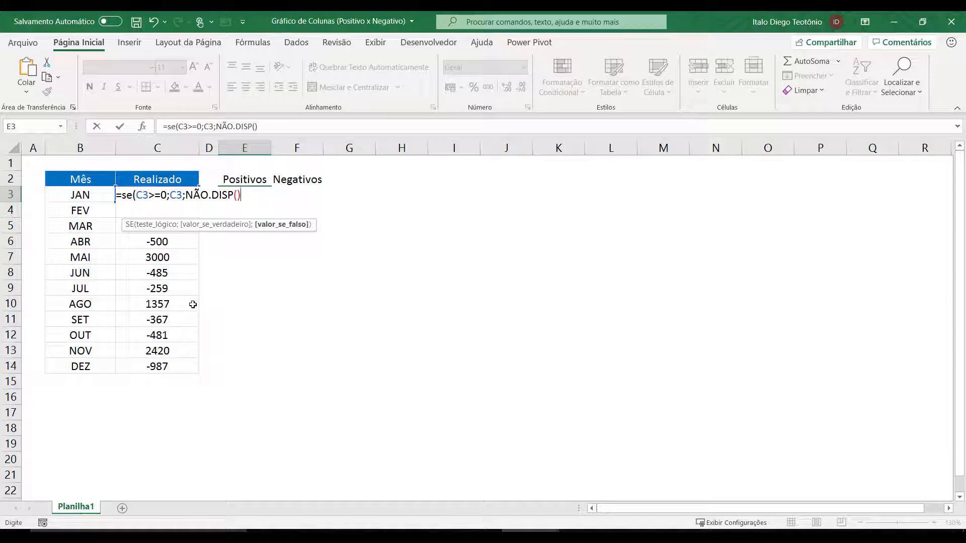
{"action": "type", "text": ")"}
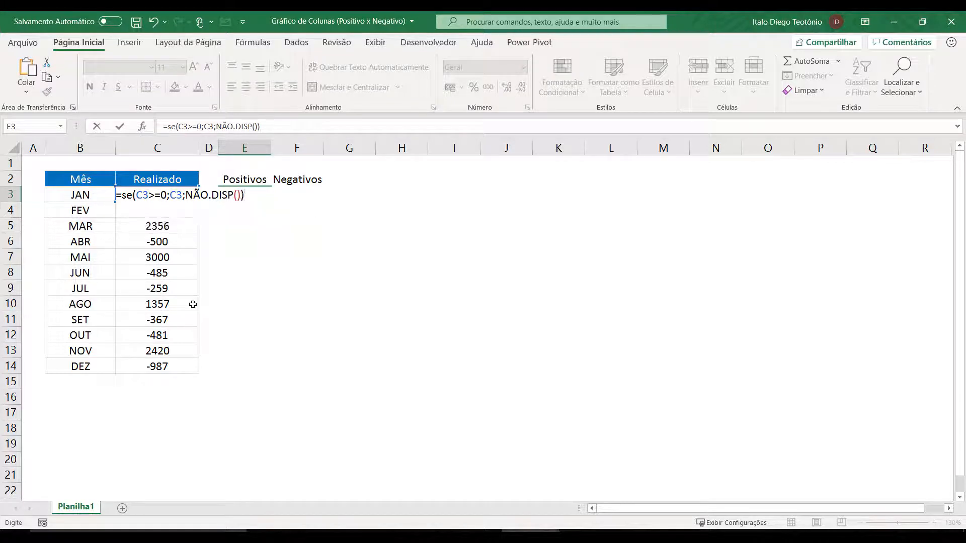
{"action": "key", "text": "Return"}
Fill the Positivos formula from E3 down to E14 and check the copied formula in E6.
{"action": "left_click", "coordinate": [262, 199]}
{"action": "left_click_drag", "start_coordinate": [270, 202], "coordinate": [252, 375]}
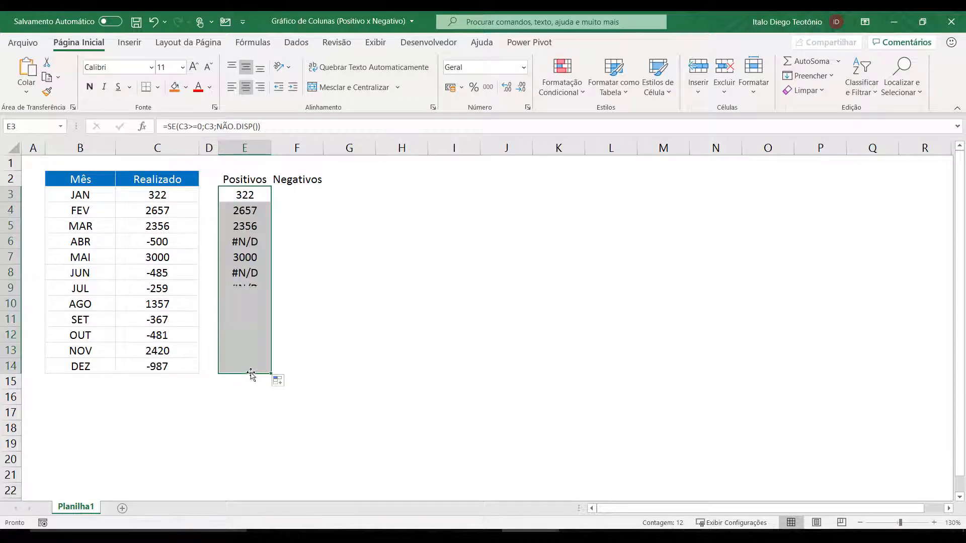
{"action": "left_click", "coordinate": [245, 244]}
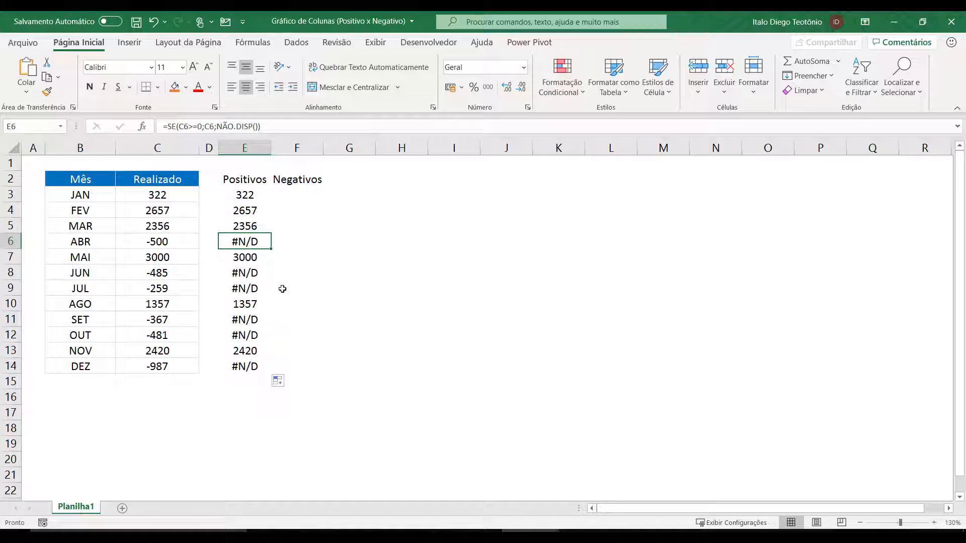
Enter the formula =SE(C3<0;C3;NÃO.DISP()) in cell F3 under Negativos.
{"action": "left_click", "coordinate": [304, 193]}
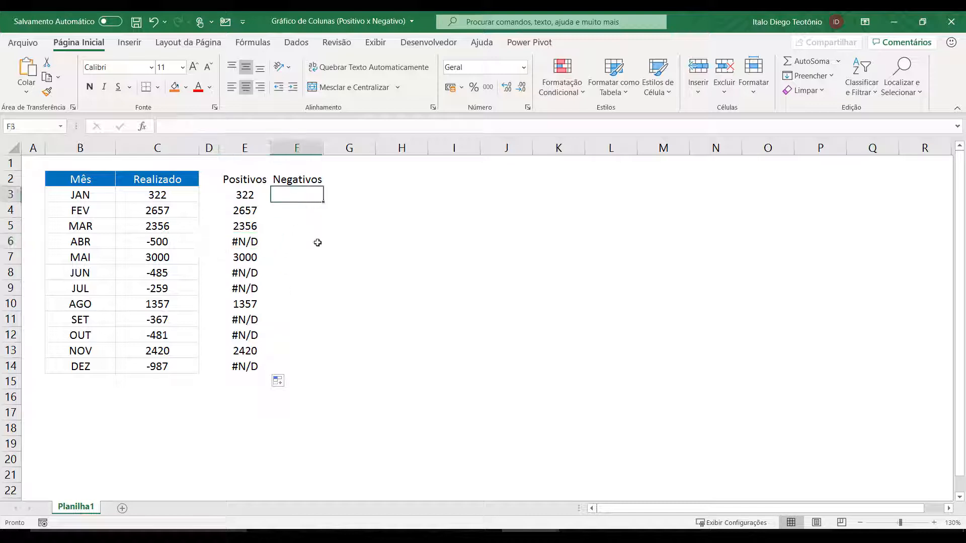
{"action": "type", "text": "=se("}
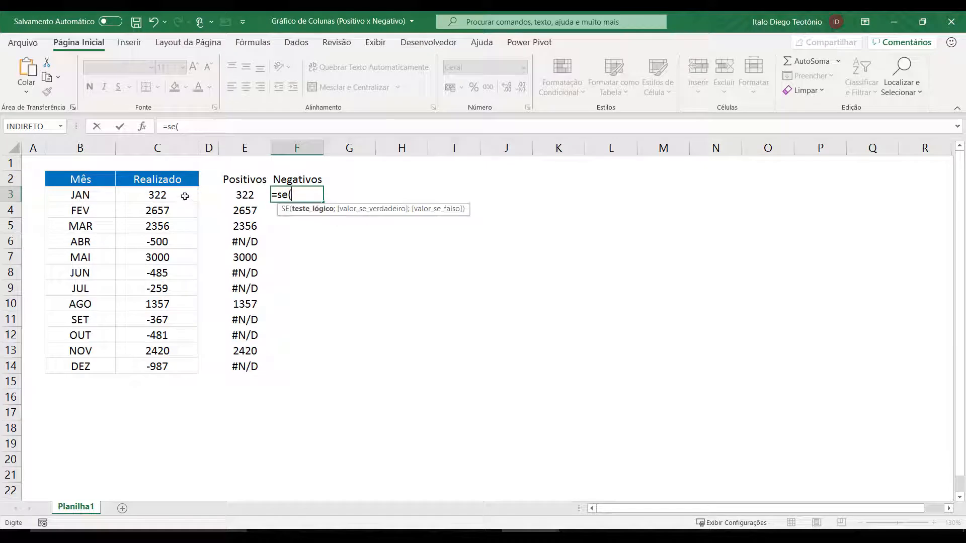
{"action": "left_click", "coordinate": [182, 194]}
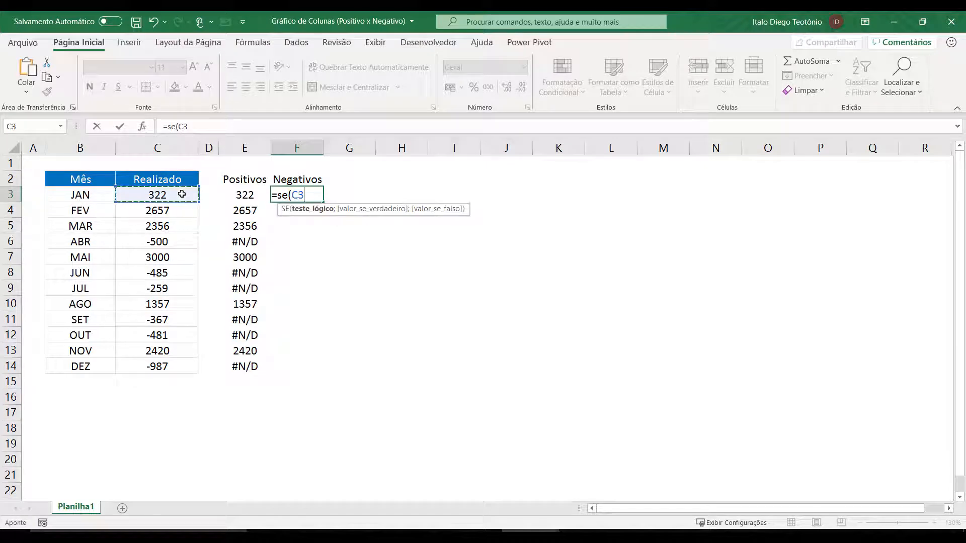
{"action": "type", "text": "<0"}
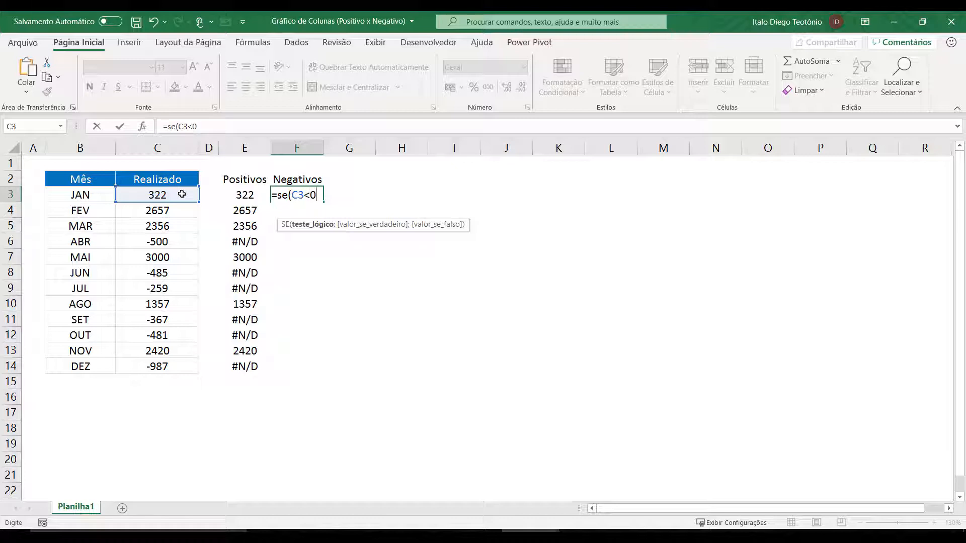
{"action": "type", "text": ";"}
{"action": "left_click", "coordinate": [181, 194]}
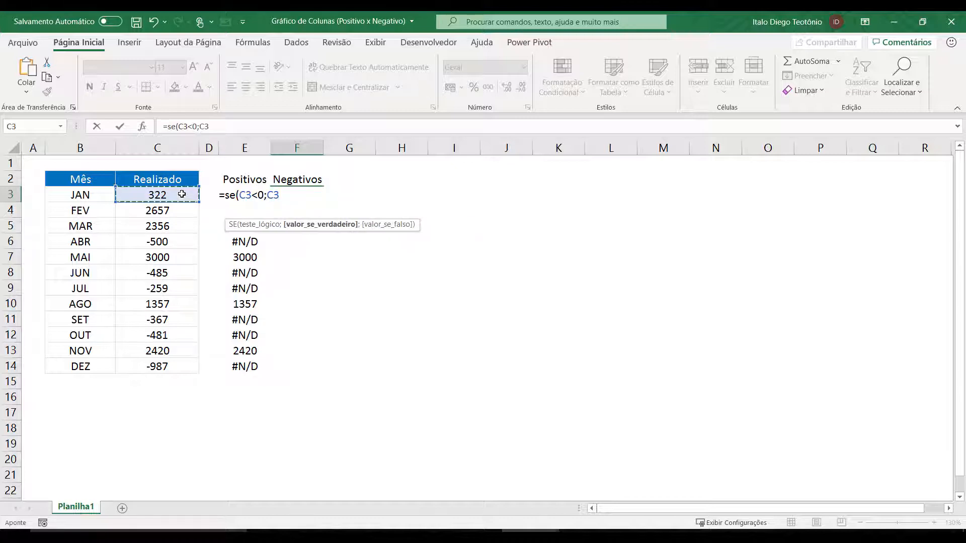
{"action": "type", "text": ";"}
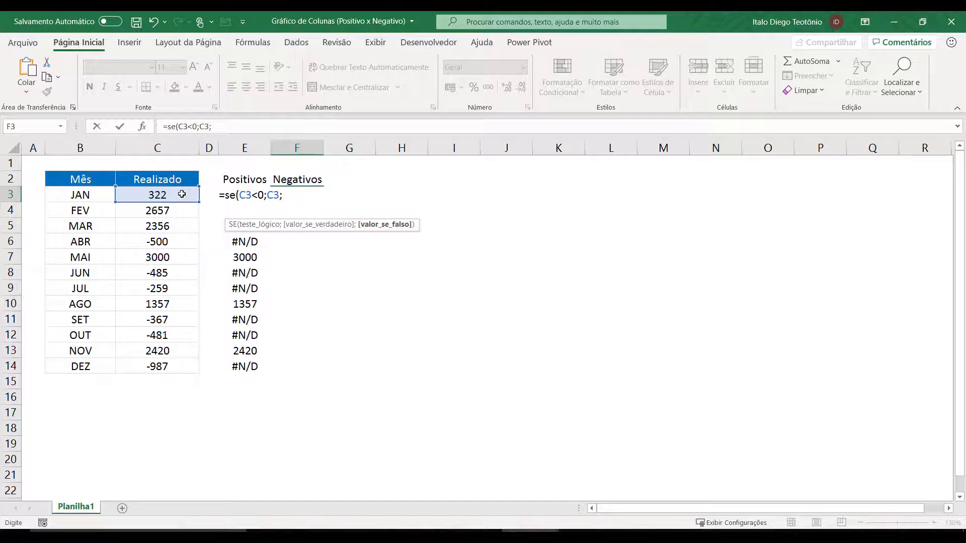
{"action": "type", "text": "não.d"}
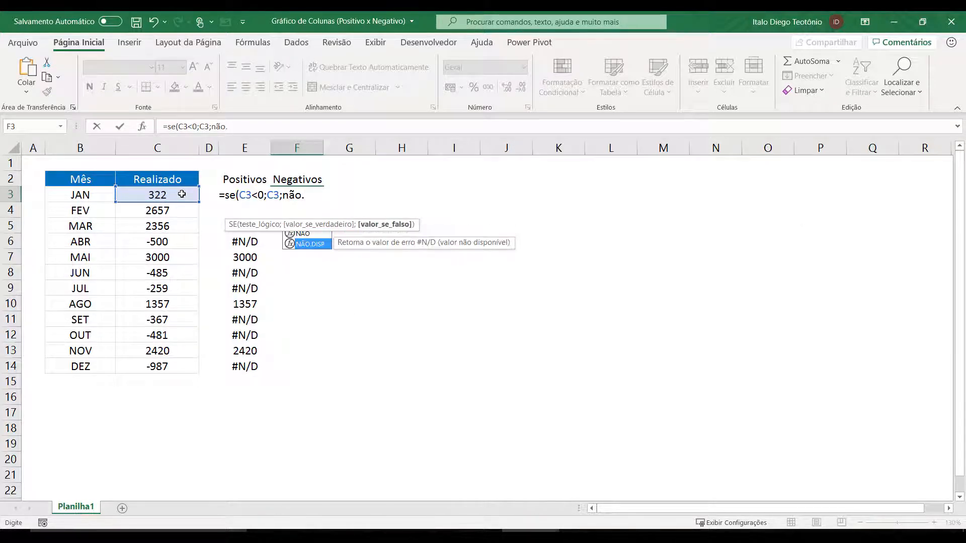
{"action": "key", "text": "Tab"}
{"action": "type", "text": "))"}
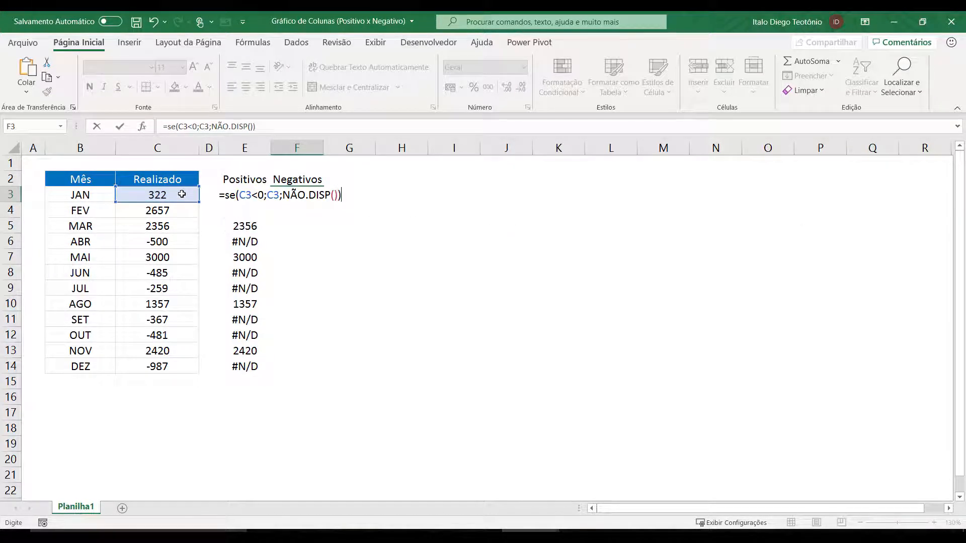
{"action": "key", "text": "Return"}
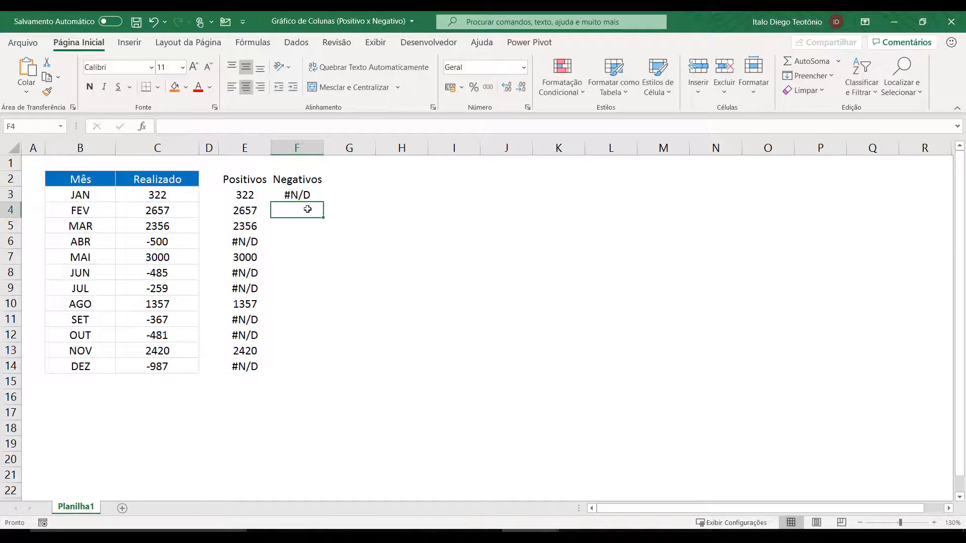
Fill the Negativos formula from F3 down to F14 and check the copied formula in F14.
{"action": "left_click", "coordinate": [307, 194]}
{"action": "left_click_drag", "start_coordinate": [321, 201], "coordinate": [315, 371]}
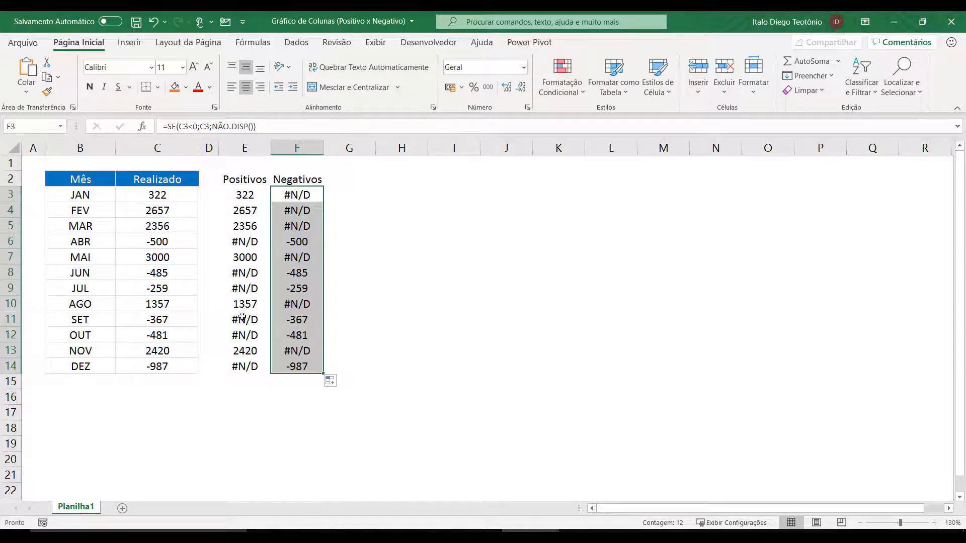
{"action": "left_click", "coordinate": [291, 364]}
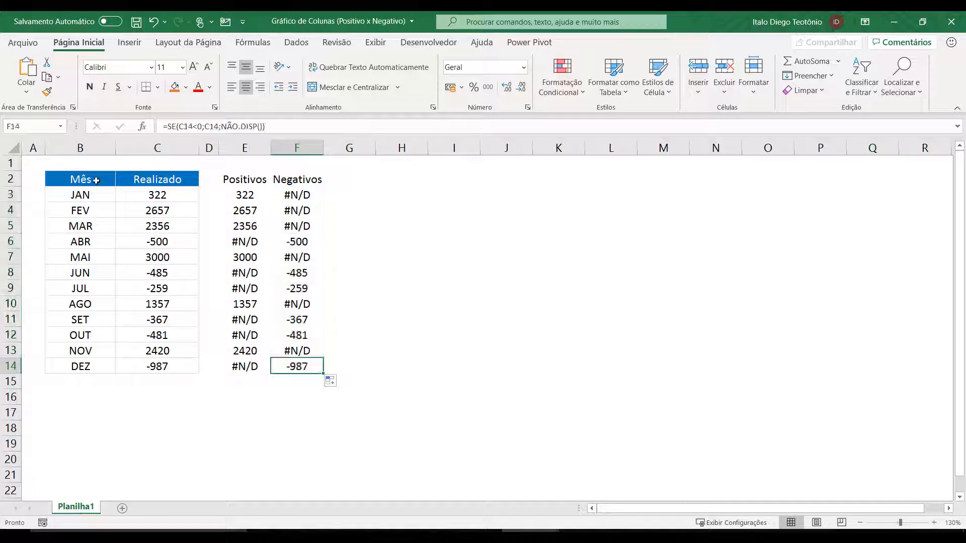
Insert a 2D clustered column chart from the Mês, Positivos and Negativos columns, rows 2 to 14, leaving out Realizado.
{"action": "left_click_drag", "start_coordinate": [96, 181], "coordinate": [81, 370]}
{"action": "left_click_drag", "start_coordinate": [243, 179], "coordinate": [302, 360]}
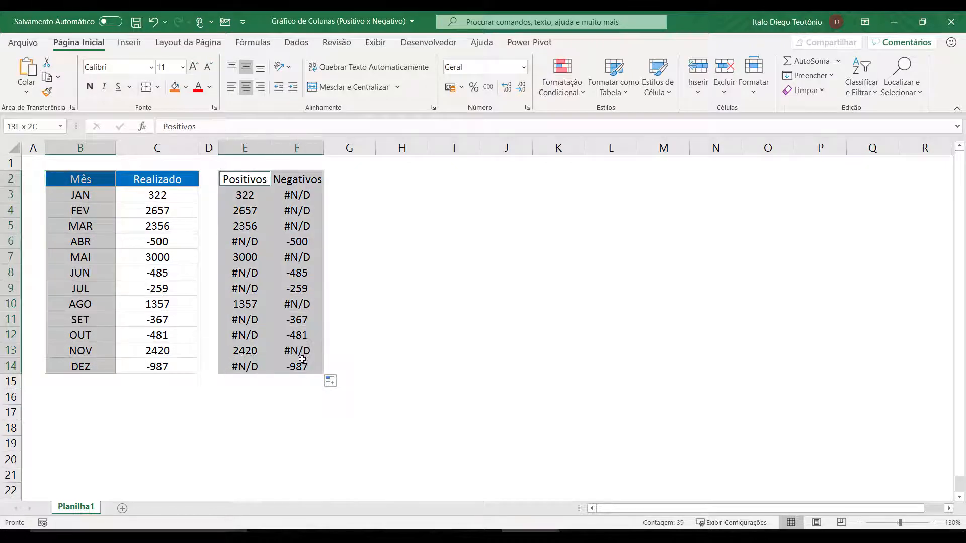
{"action": "left_click", "coordinate": [129, 42]}
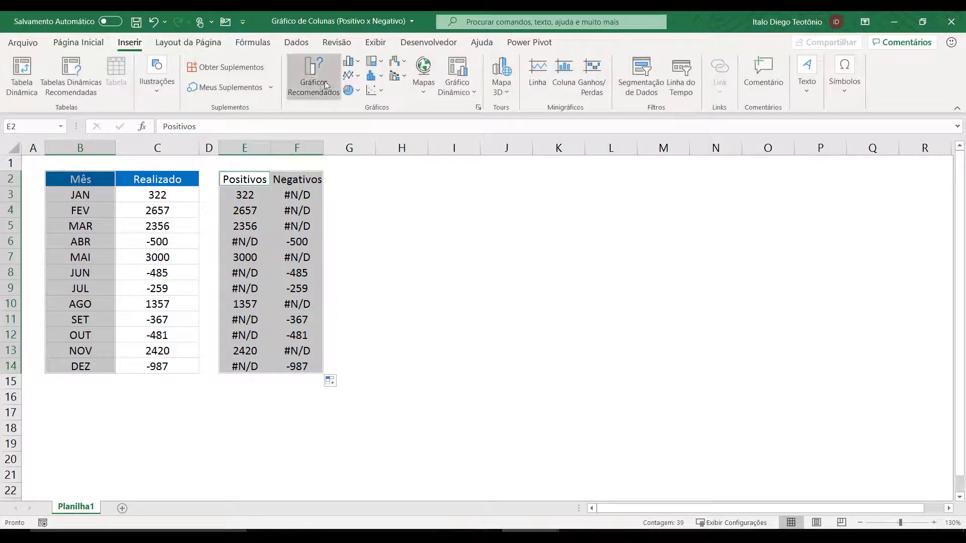
{"action": "left_click", "coordinate": [351, 62]}
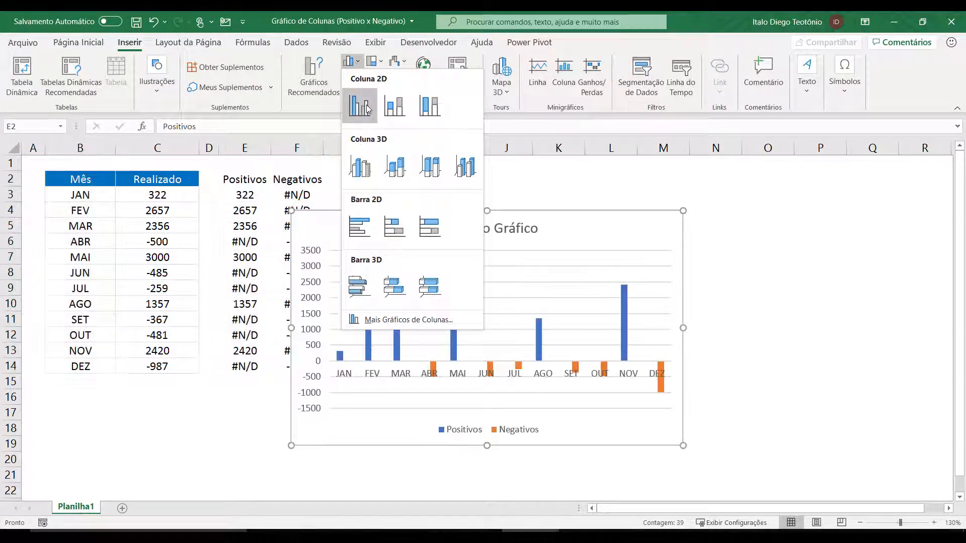
{"action": "left_click", "coordinate": [359, 106]}
Move the chart beside the helper columns, starting at row 2, and resize it to about 17.3 cm wide and 6.5 cm high.
{"action": "left_click_drag", "start_coordinate": [558, 214], "coordinate": [628, 175]}
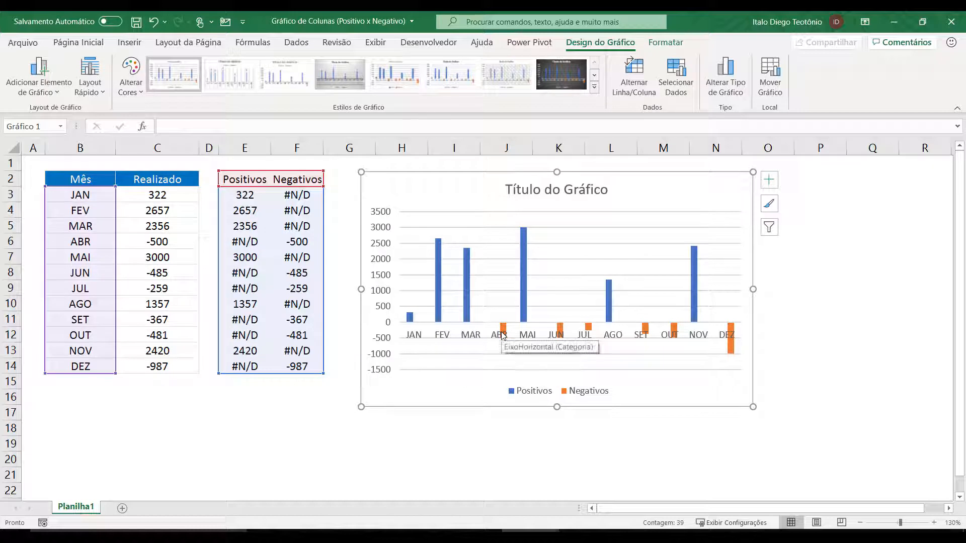
{"action": "mouse_move", "coordinate": [526, 279]}
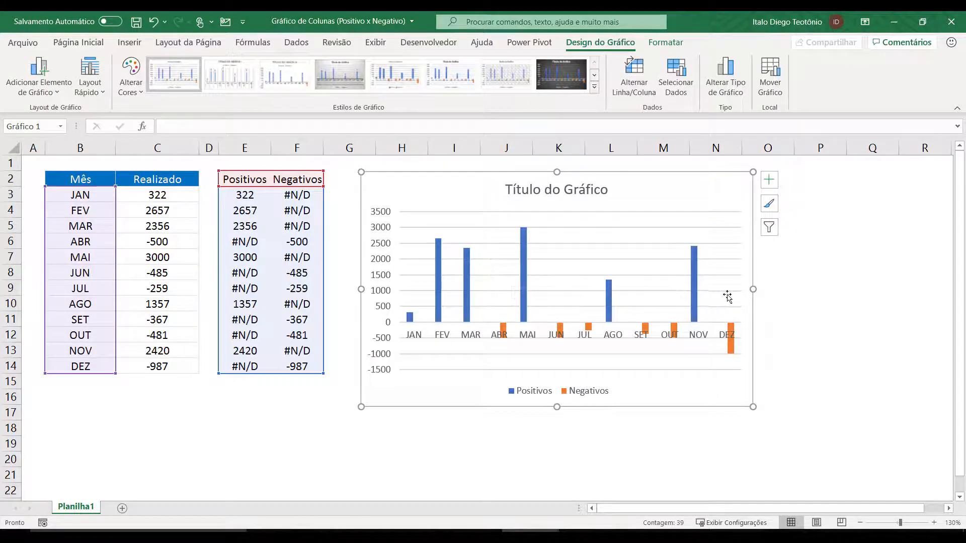
{"action": "left_click_drag", "start_coordinate": [753, 289], "coordinate": [894, 289]}
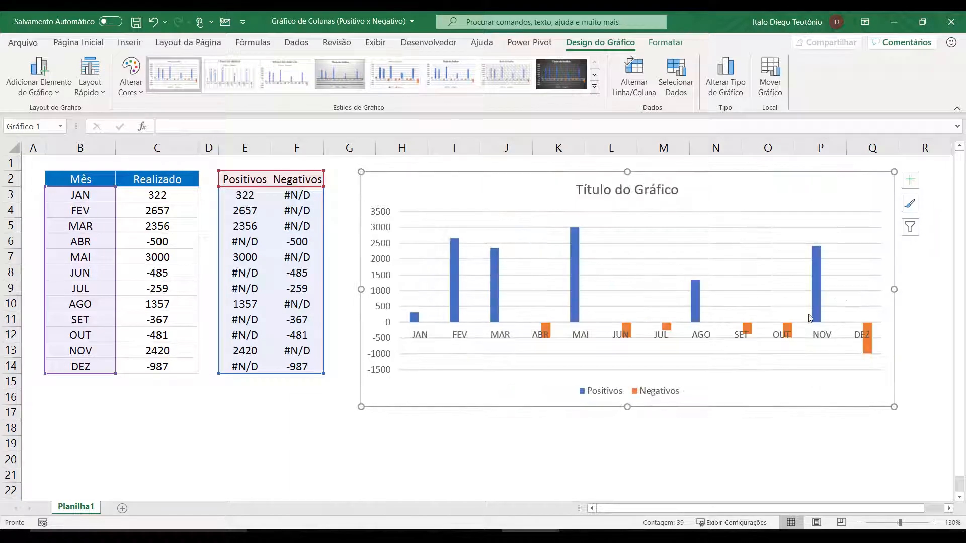
{"action": "left_click_drag", "start_coordinate": [627, 407], "coordinate": [627, 373]}
Set the series overlap (Sobreposição de Séries) of the Positivos columns to 100%.
{"action": "left_click", "coordinate": [454, 284]}
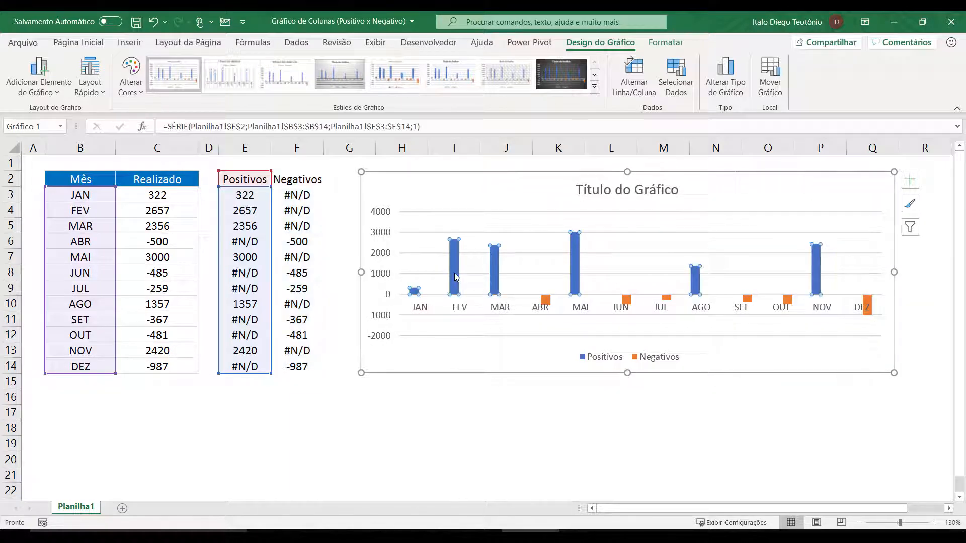
{"action": "right_click", "coordinate": [455, 273]}
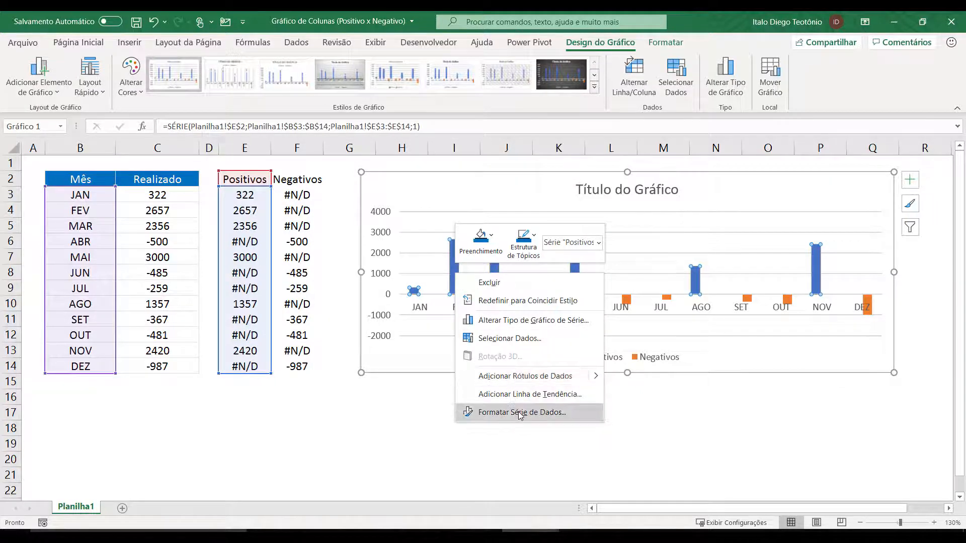
{"action": "left_click", "coordinate": [520, 413]}
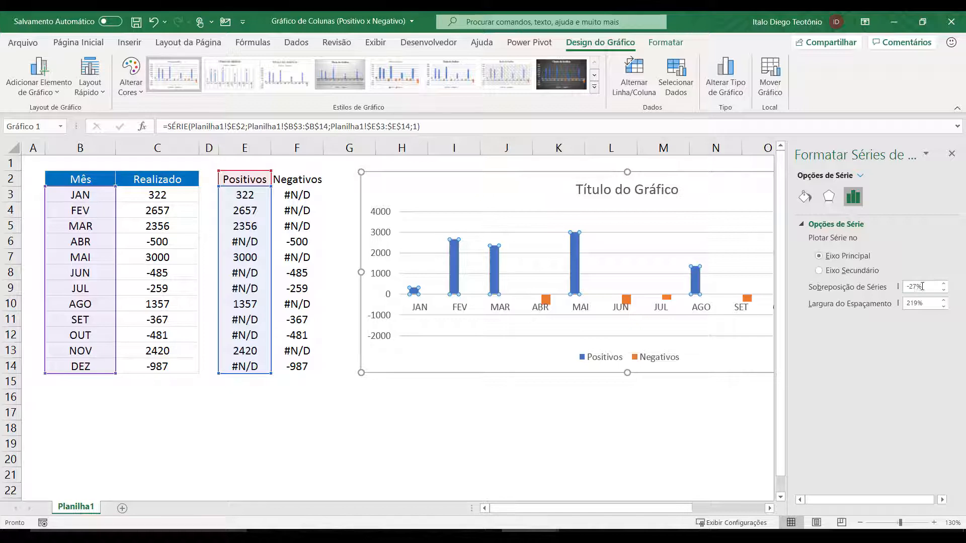
{"action": "left_click_drag", "start_coordinate": [919, 288], "coordinate": [895, 289]}
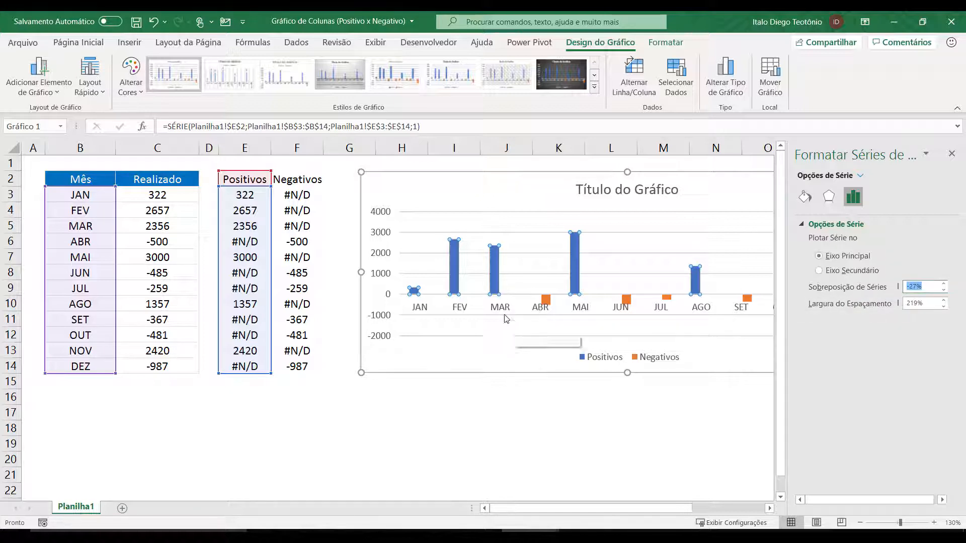
{"action": "mouse_move", "coordinate": [491, 294]}
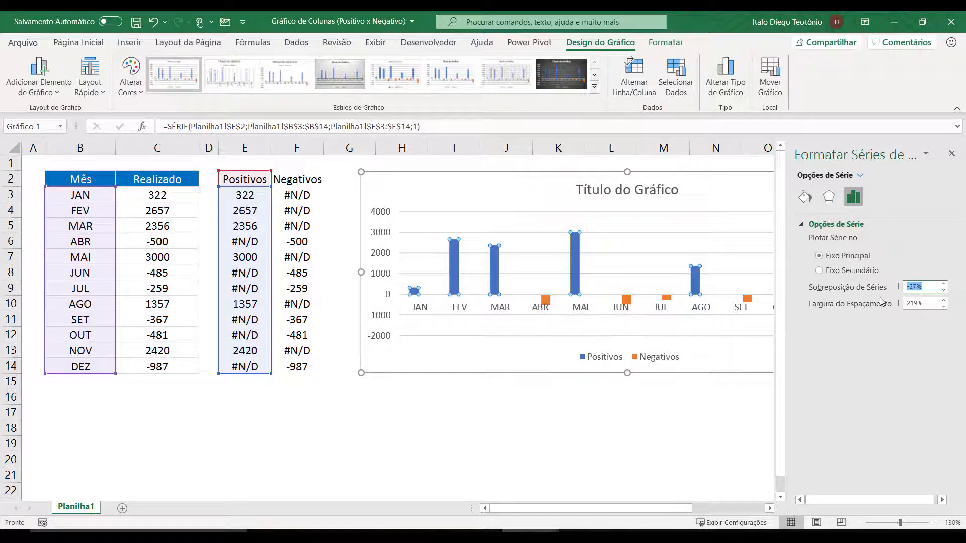
{"action": "type", "text": "100"}
{"action": "key", "text": "Tab"}
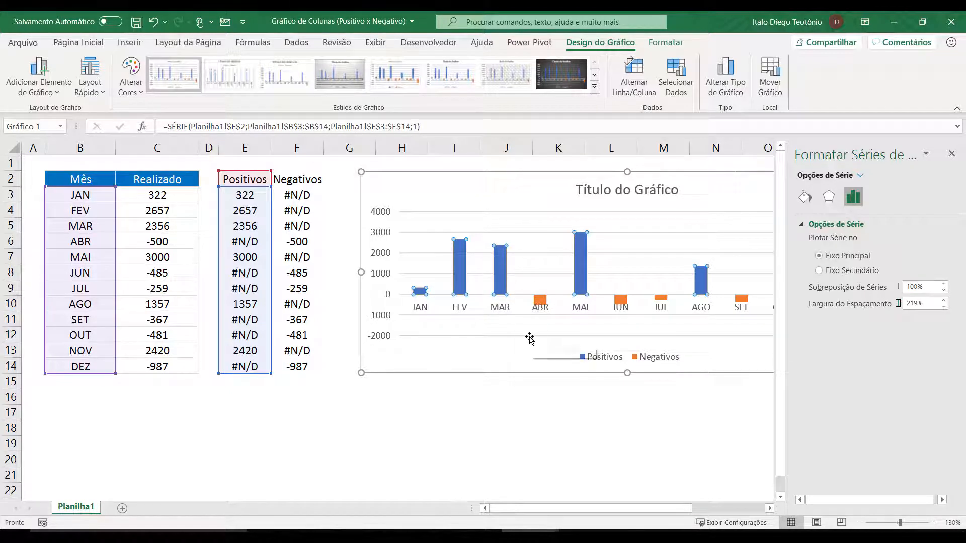
Set the gap width (Largura do Espaçamento) of the chart columns to 50% and close the series formatting.
{"action": "double_click", "coordinate": [930, 303]}
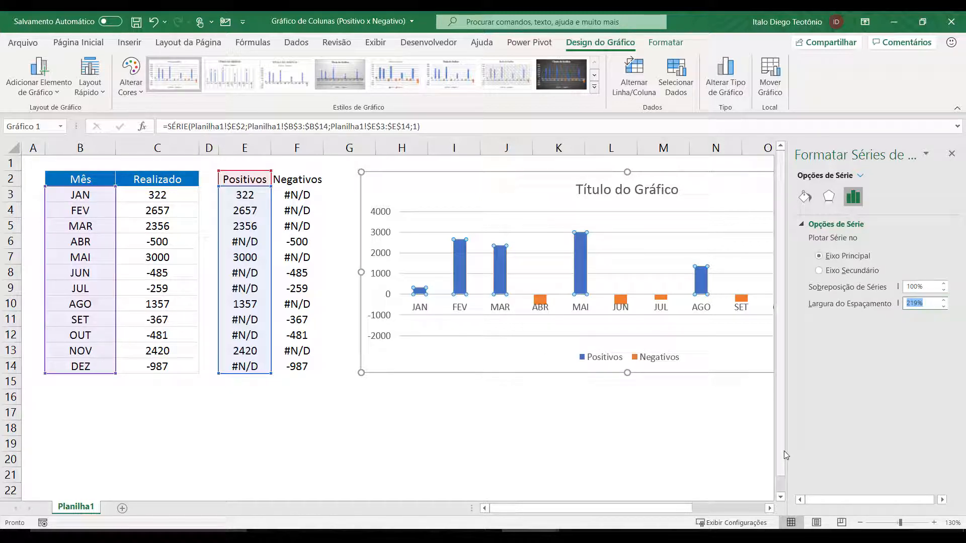
{"action": "type", "text": "50"}
{"action": "key", "text": "Return"}
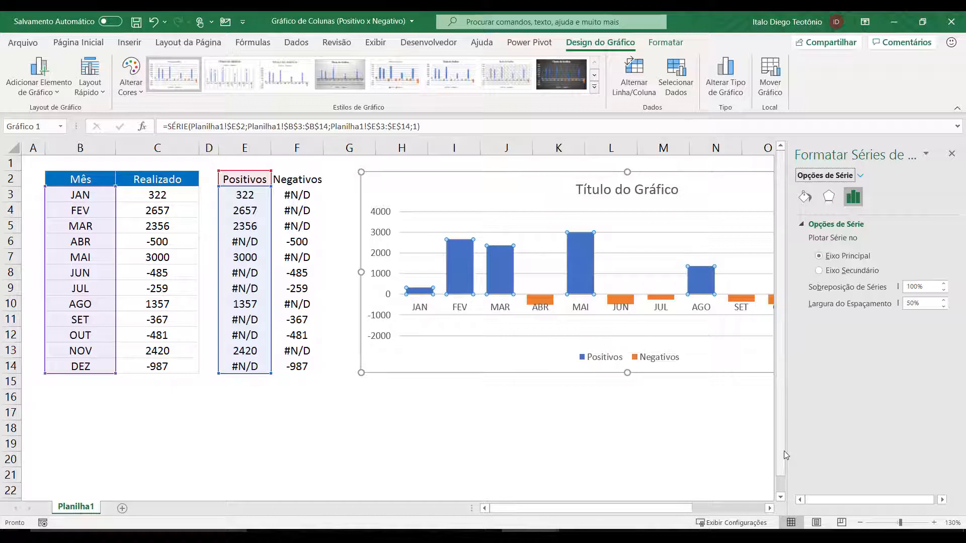
{"action": "left_click", "coordinate": [951, 155]}
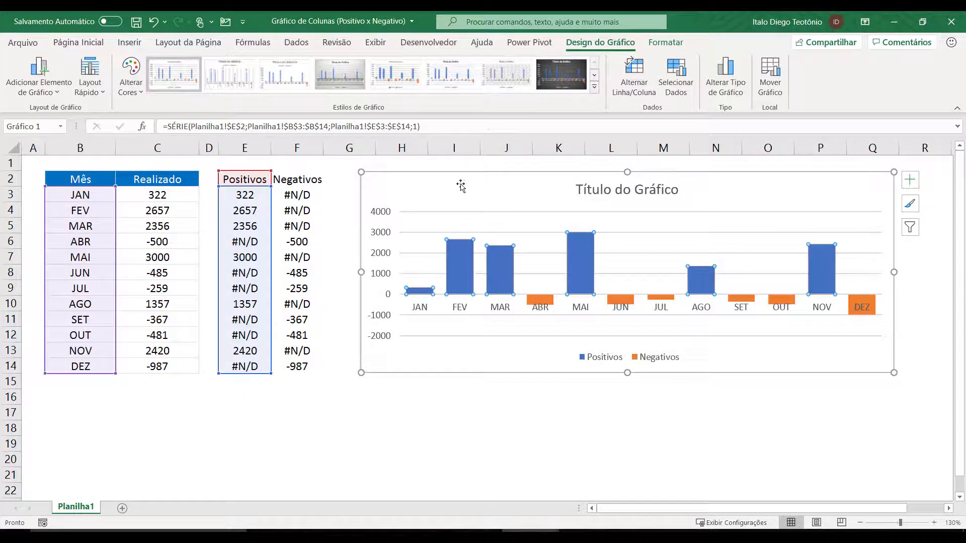
Fill the Positivos series columns with the standard green colour.
{"action": "left_click", "coordinate": [661, 43]}
{"action": "left_click", "coordinate": [434, 61]}
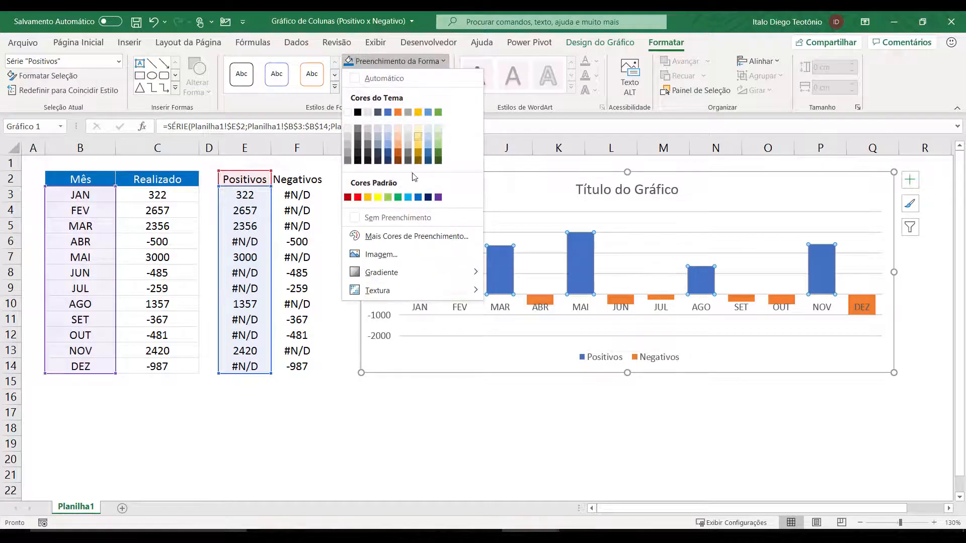
{"action": "left_click", "coordinate": [398, 196]}
{"action": "left_click", "coordinate": [437, 428]}
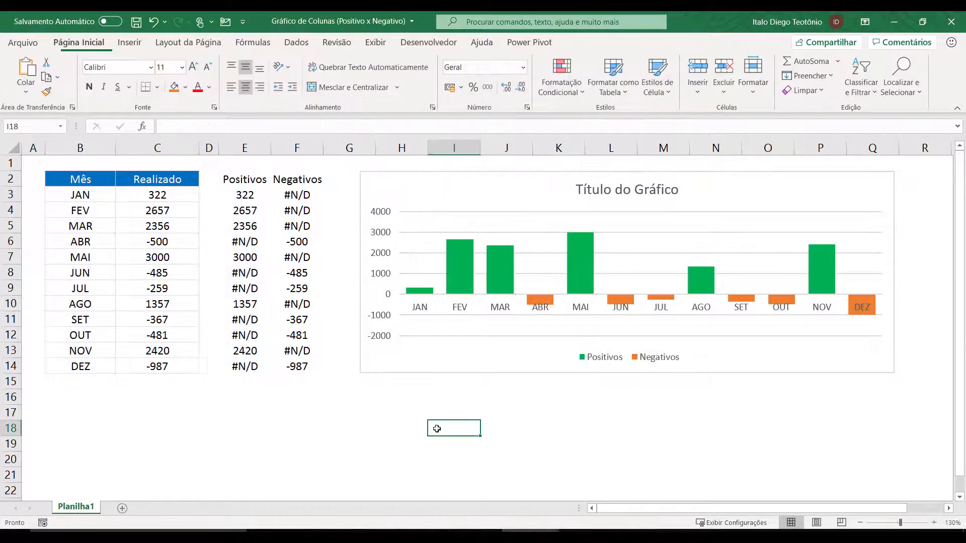
Delete the title, legend and horizontal gridlines from the chart.
{"action": "left_click", "coordinate": [546, 301]}
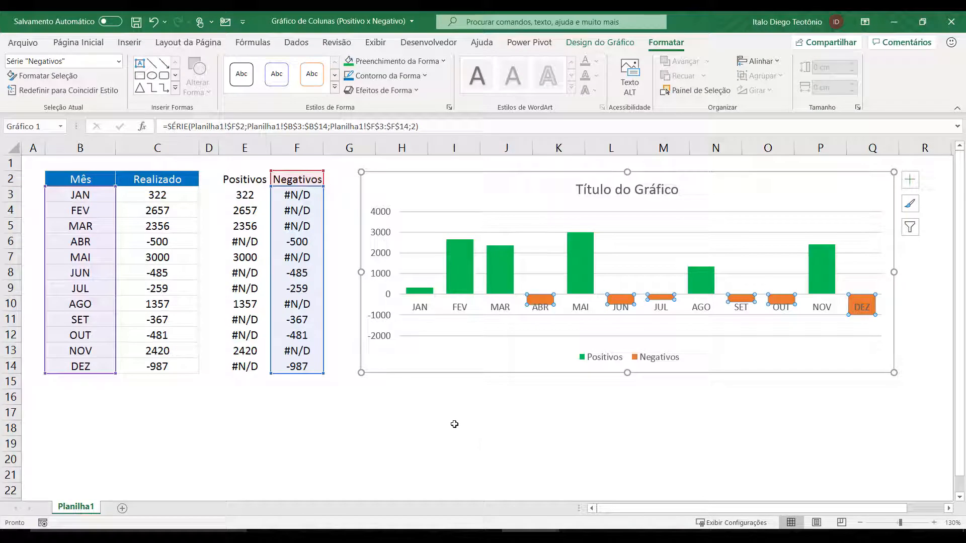
{"action": "left_click", "coordinate": [587, 187]}
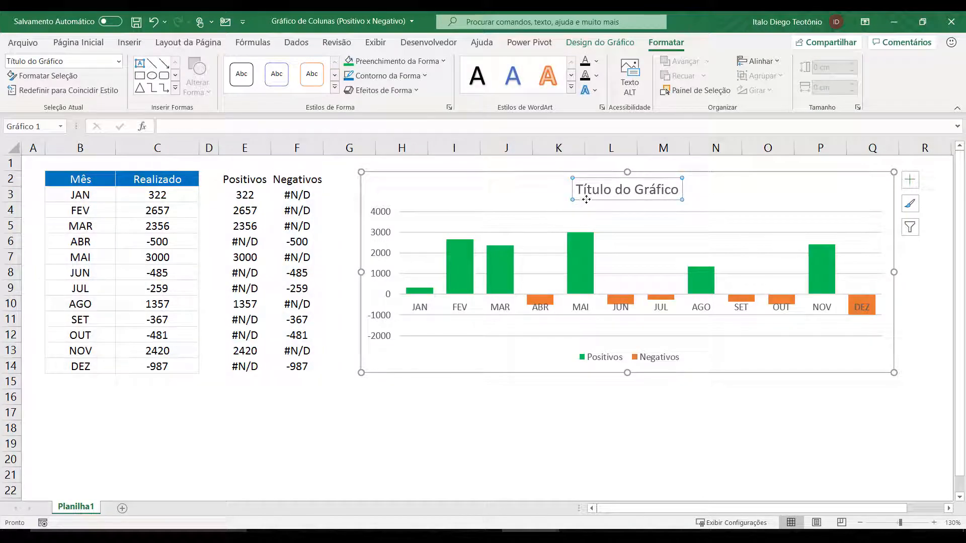
{"action": "key", "text": "Delete"}
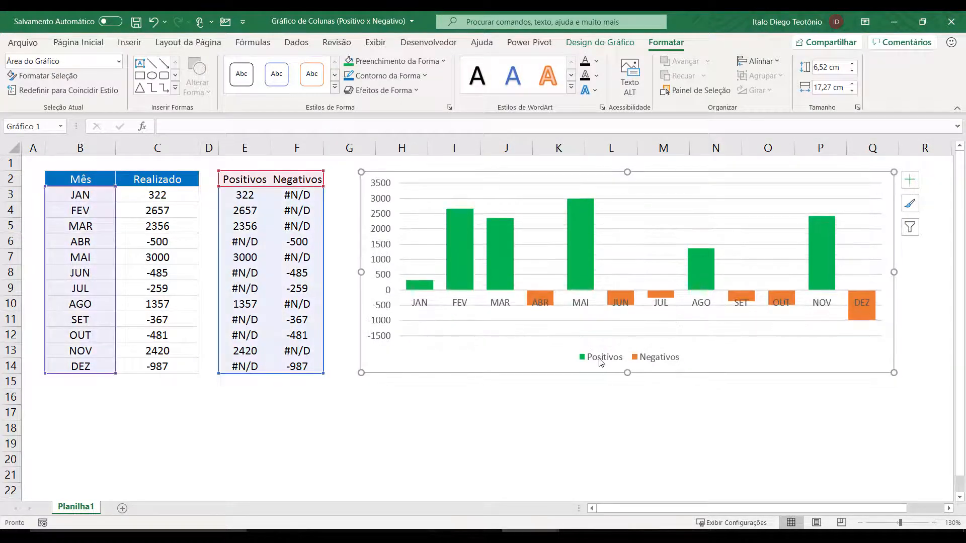
{"action": "left_click", "coordinate": [601, 363]}
{"action": "key", "text": "Delete"}
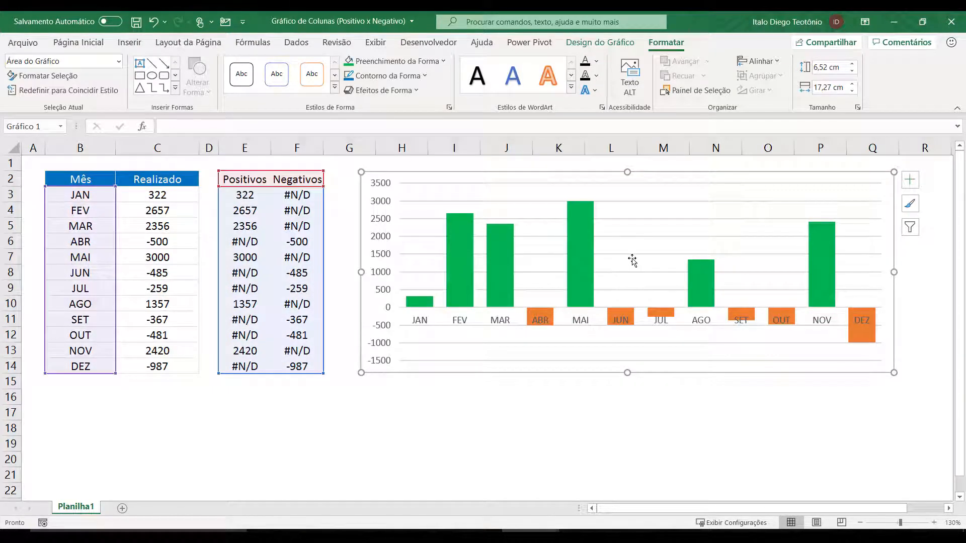
{"action": "left_click", "coordinate": [636, 255]}
{"action": "key", "text": "Delete"}
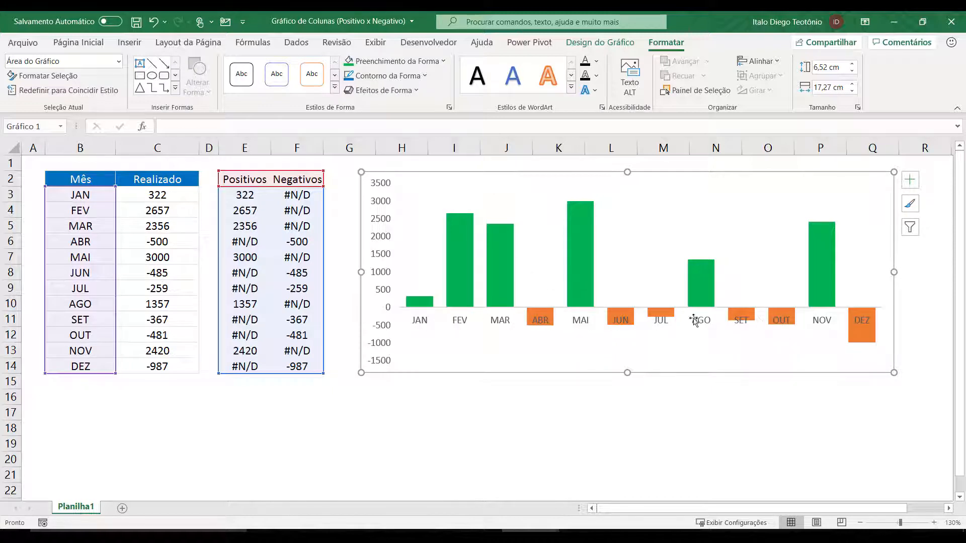
Set the label position of the chart's horizontal month axis to Inferior and close the axis formatting.
{"action": "left_click", "coordinate": [419, 322]}
{"action": "right_click", "coordinate": [419, 322]}
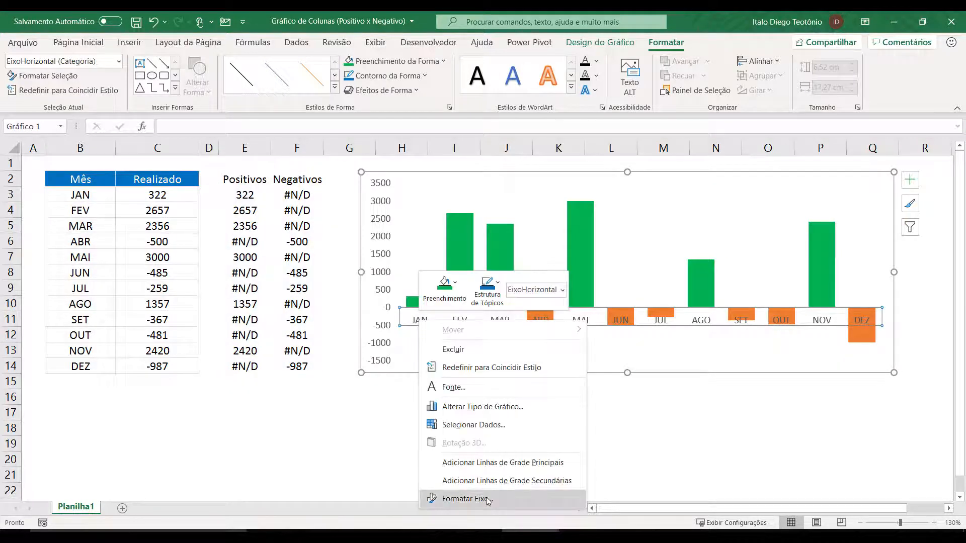
{"action": "left_click", "coordinate": [466, 498]}
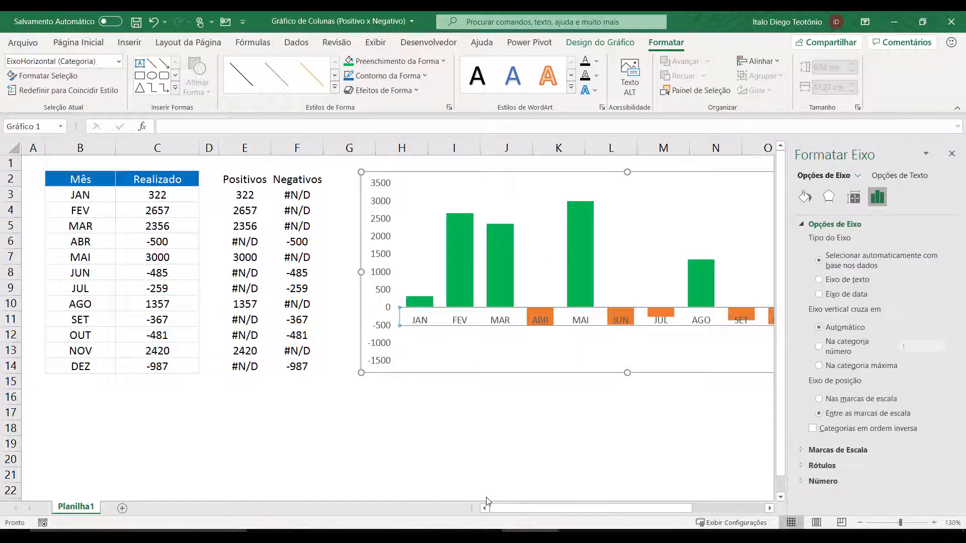
{"action": "left_click", "coordinate": [807, 465]}
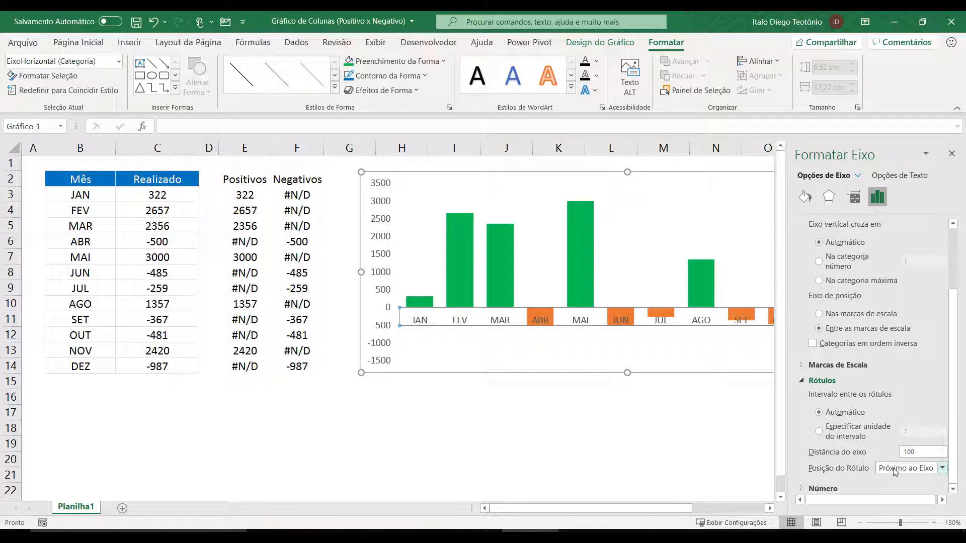
{"action": "left_click", "coordinate": [893, 470]}
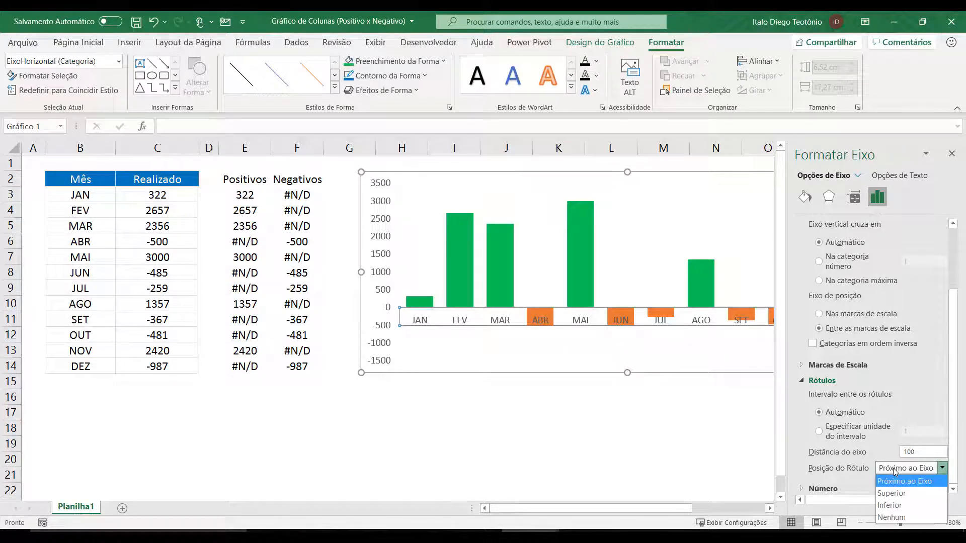
{"action": "left_click", "coordinate": [893, 505]}
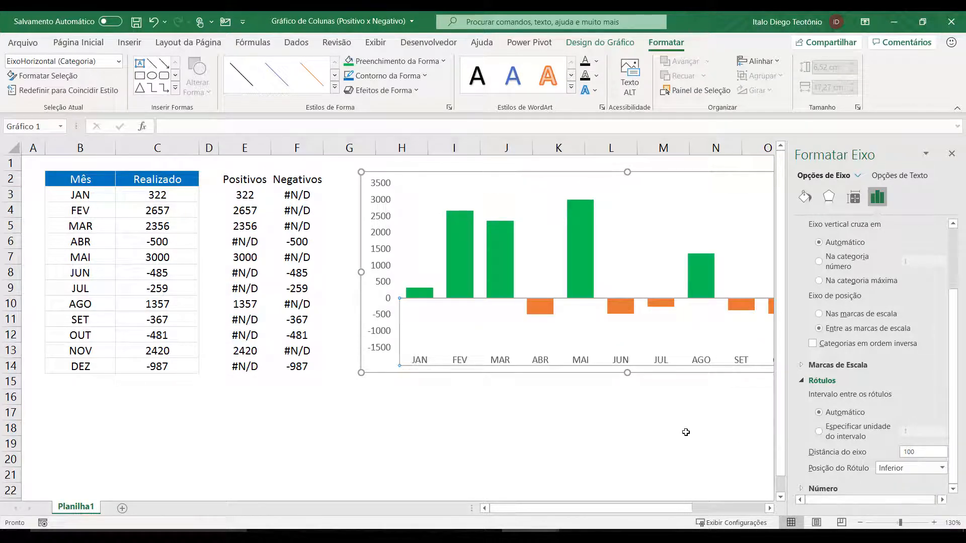
{"action": "left_click", "coordinate": [953, 158]}
{"action": "left_click", "coordinate": [493, 442]}
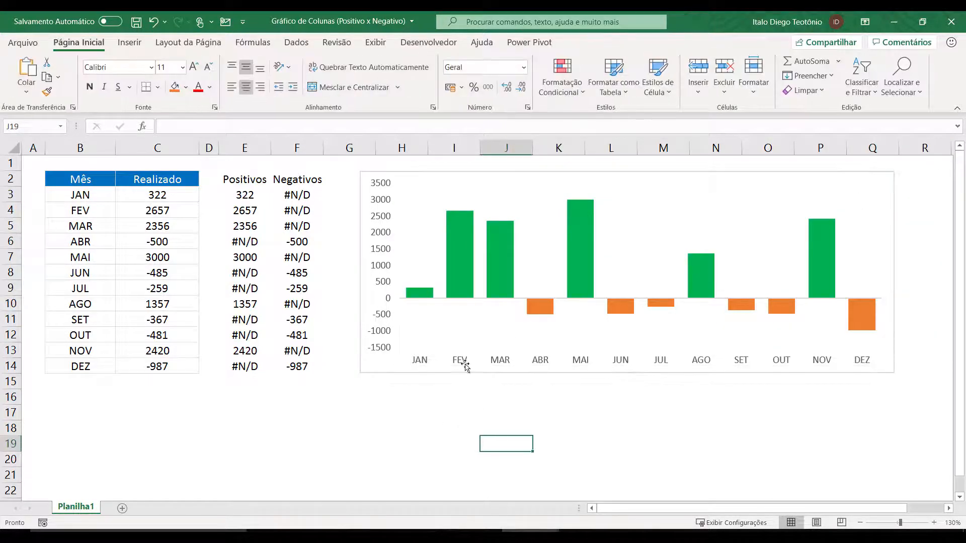
Add data labels to the Positivos and Negativos series.
{"action": "right_click", "coordinate": [459, 268]}
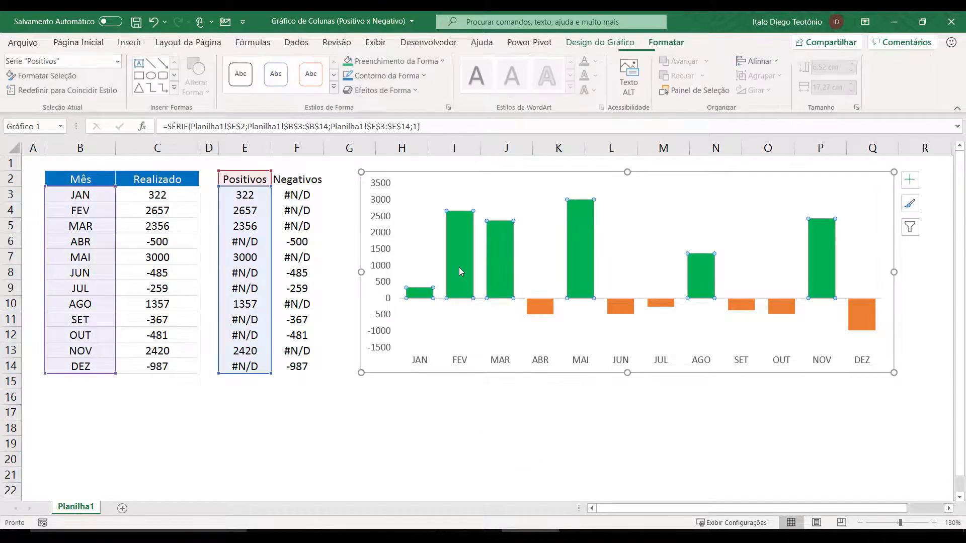
{"action": "left_click", "coordinate": [523, 370]}
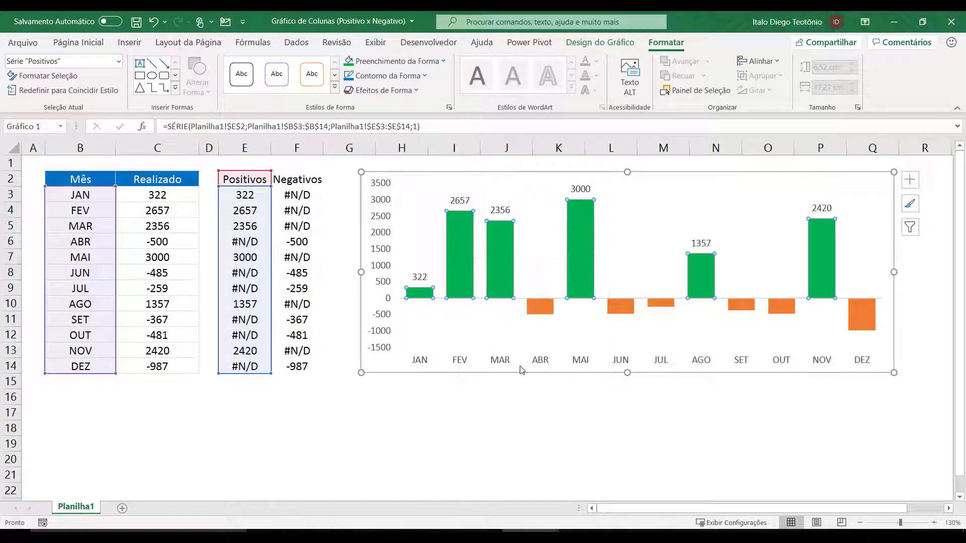
{"action": "right_click", "coordinate": [541, 308]}
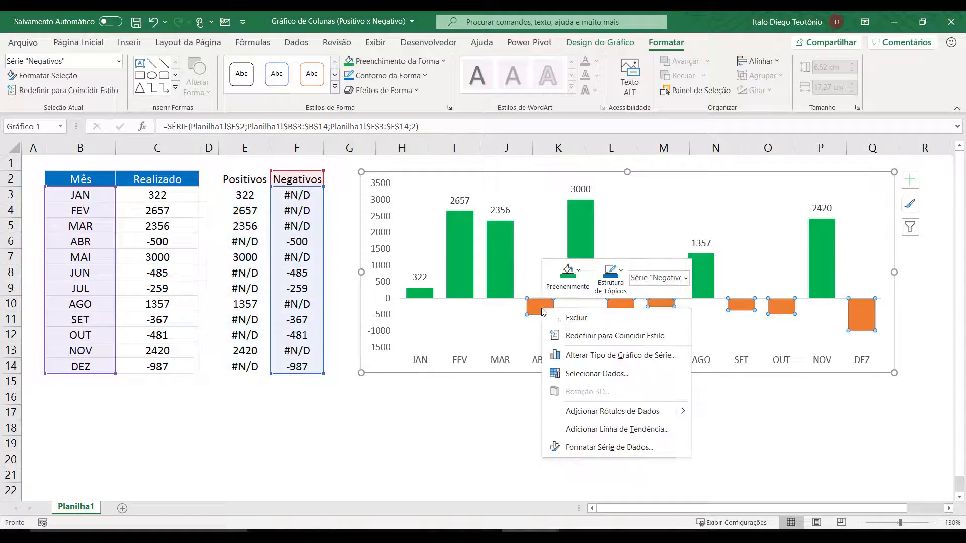
{"action": "left_click", "coordinate": [579, 411]}
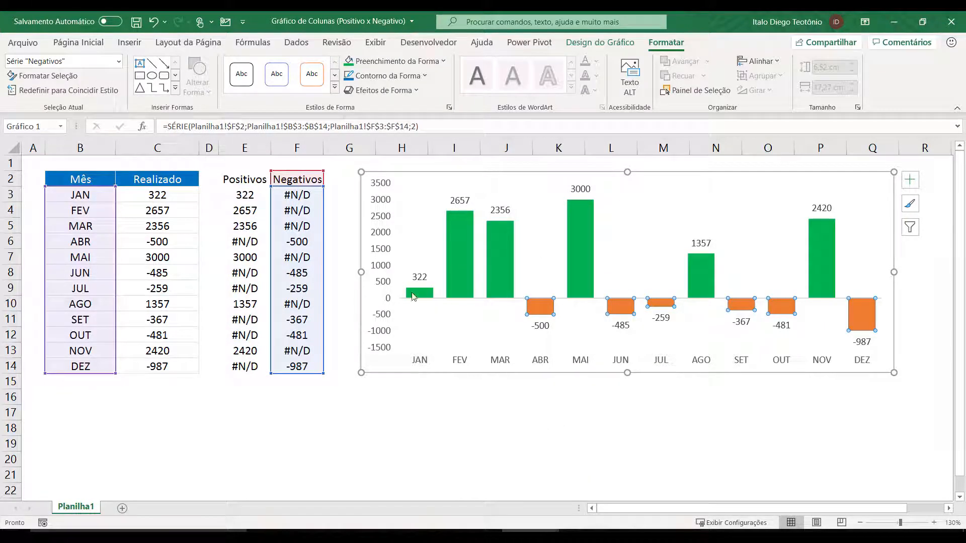
{"action": "left_click", "coordinate": [444, 416]}
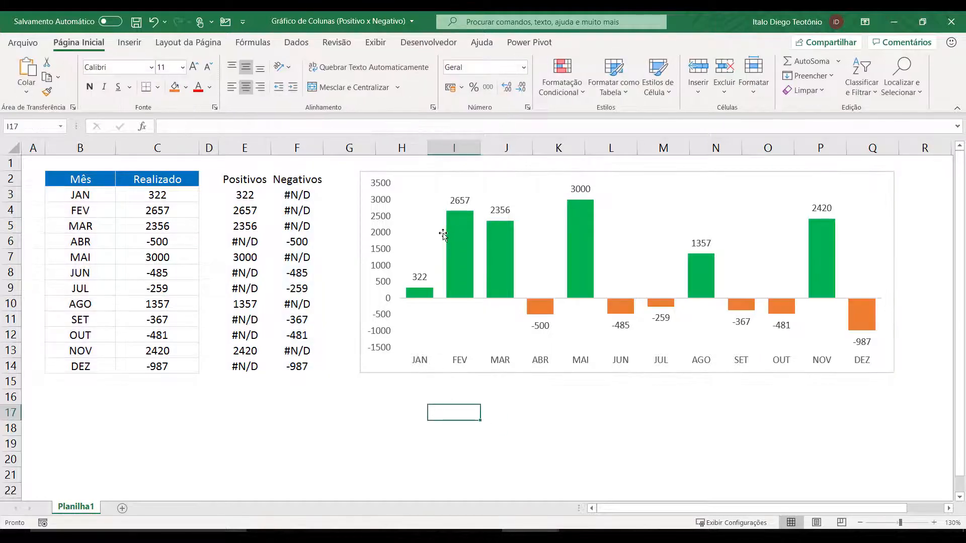
Give the Positivos data labels a light green fill and white text.
{"action": "left_click", "coordinate": [416, 279]}
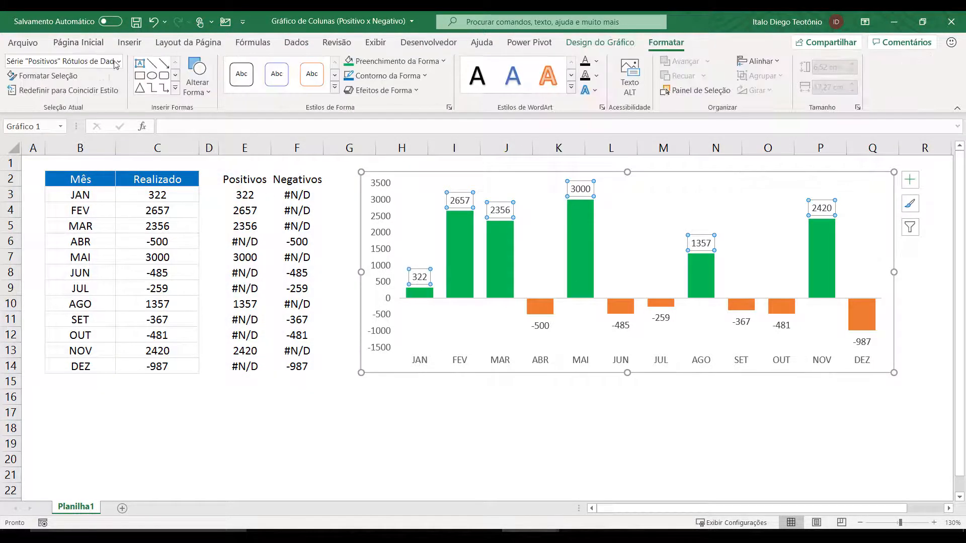
{"action": "left_click", "coordinate": [78, 42]}
{"action": "left_click", "coordinate": [186, 87]}
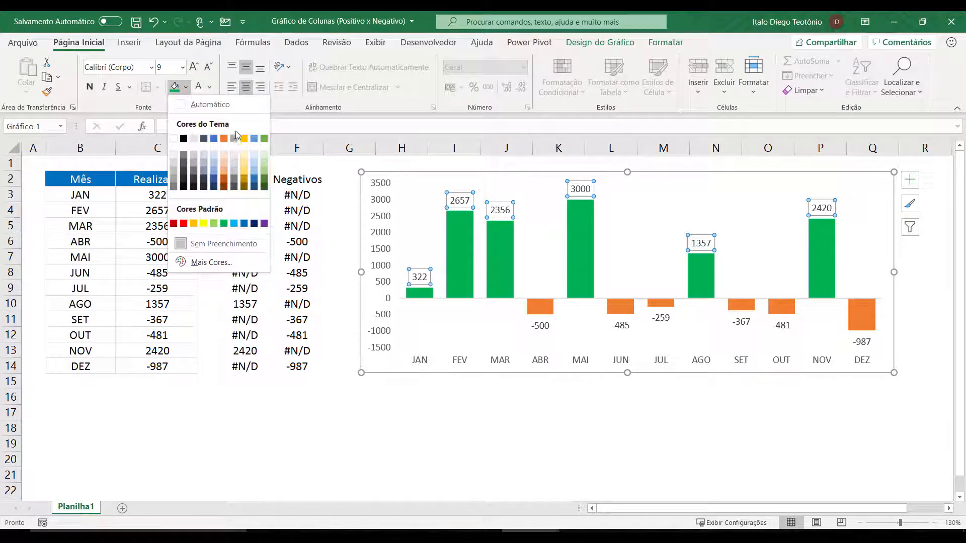
{"action": "left_click", "coordinate": [265, 161]}
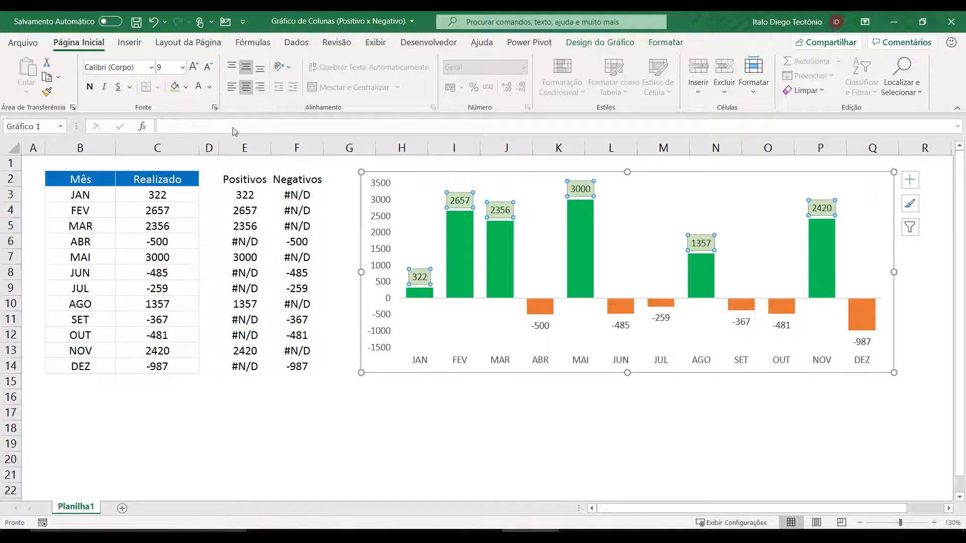
{"action": "left_click", "coordinate": [200, 93]}
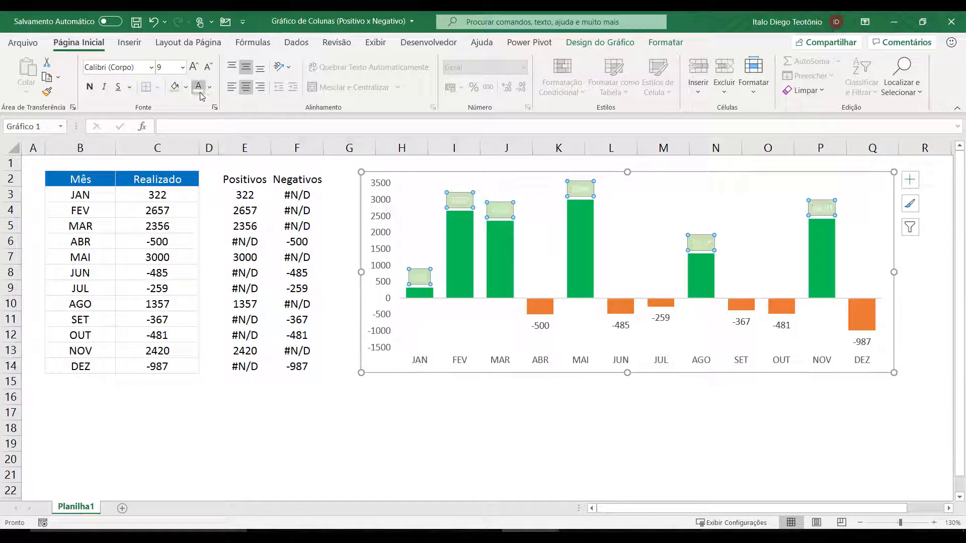
{"action": "left_click", "coordinate": [483, 448]}
Give the Negativos data labels a light gold fill and white text.
{"action": "left_click", "coordinate": [542, 327]}
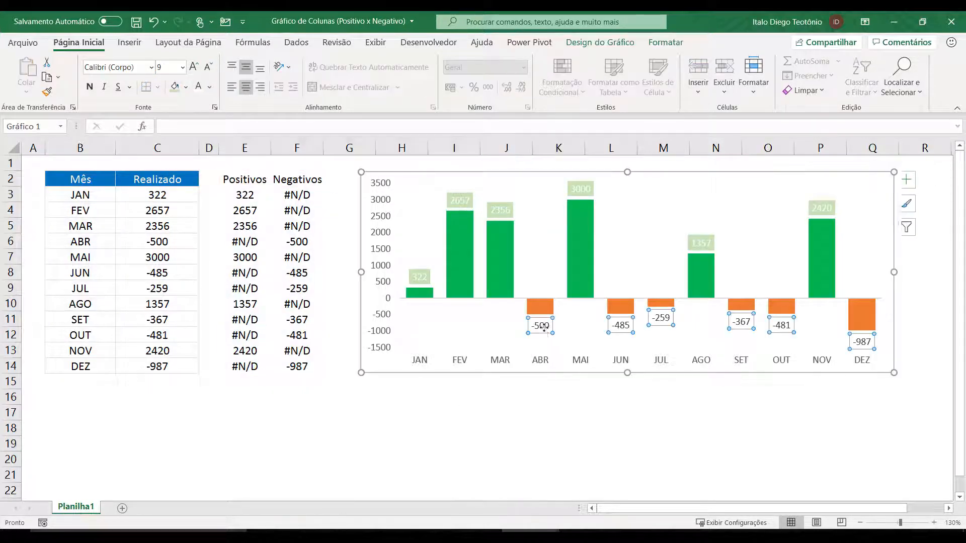
{"action": "left_click", "coordinate": [187, 88]}
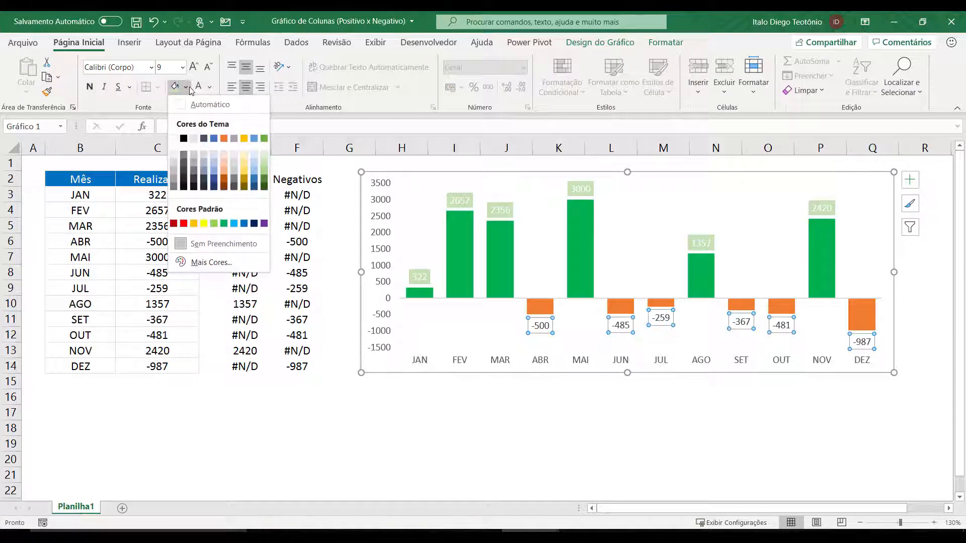
{"action": "left_click", "coordinate": [244, 159]}
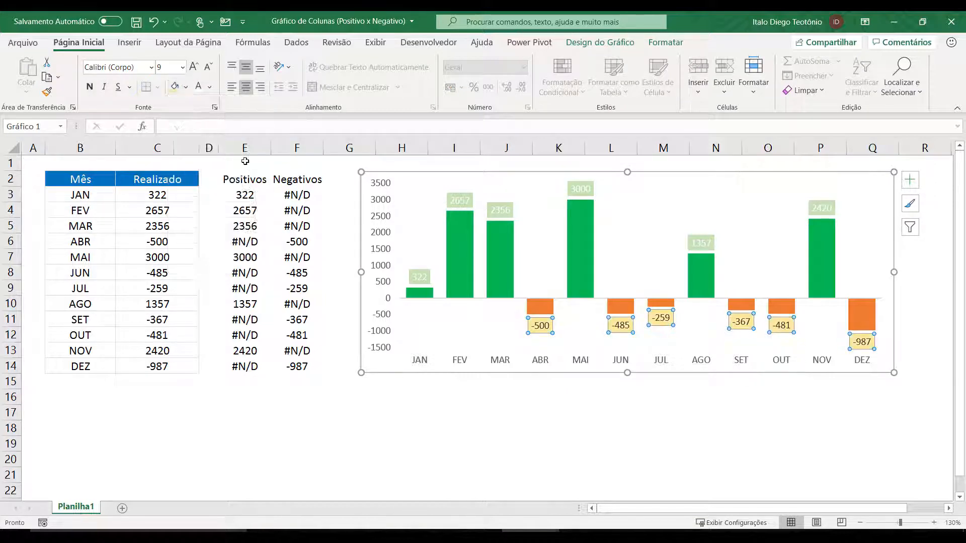
{"action": "left_click", "coordinate": [200, 87]}
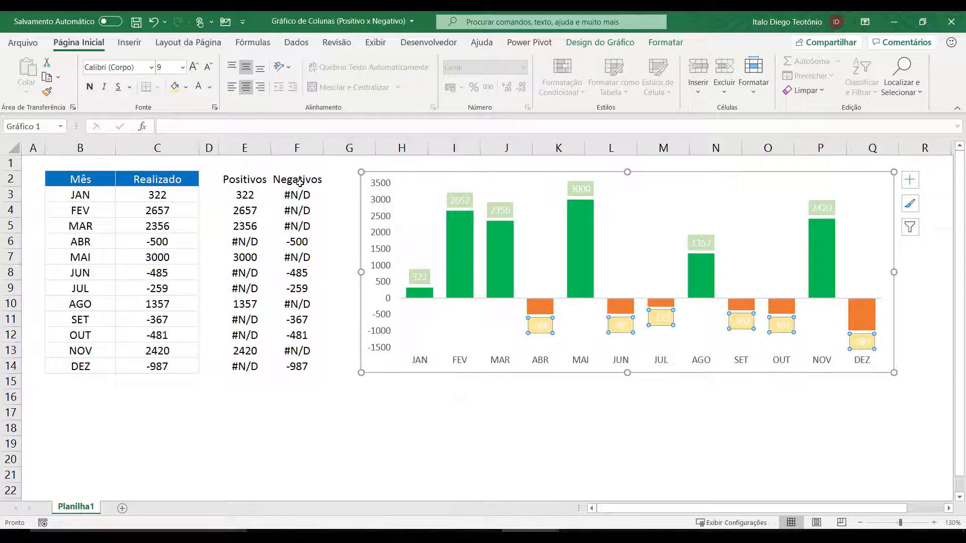
{"action": "left_click", "coordinate": [425, 413]}
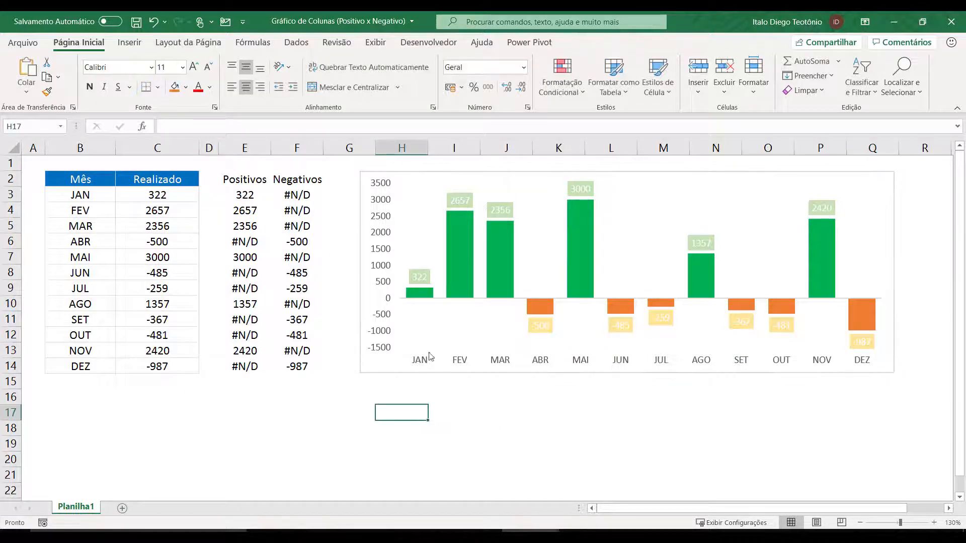
Change the fill of the Negativos data labels to light orange.
{"action": "left_click", "coordinate": [539, 325]}
{"action": "left_click", "coordinate": [187, 87]}
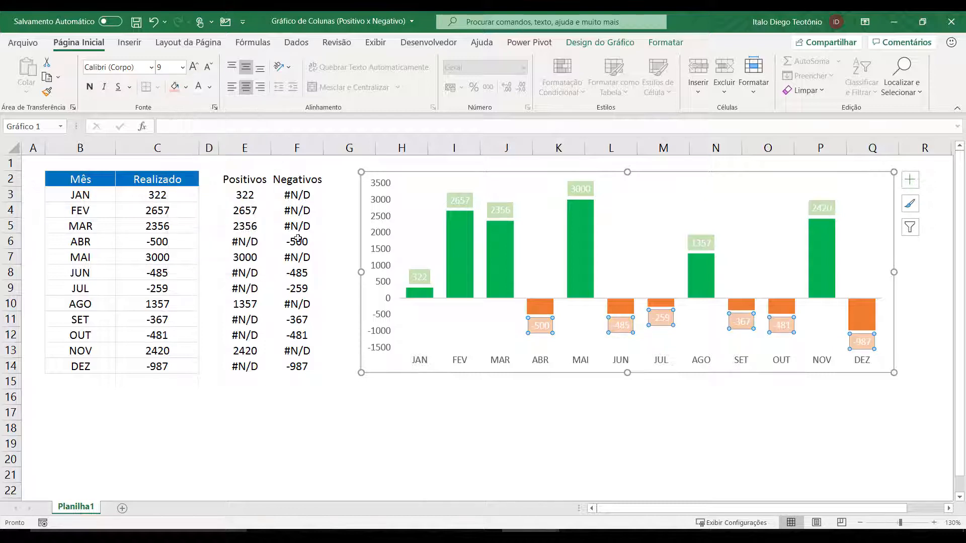
{"action": "left_click", "coordinate": [223, 162]}
{"action": "left_click", "coordinate": [443, 419]}
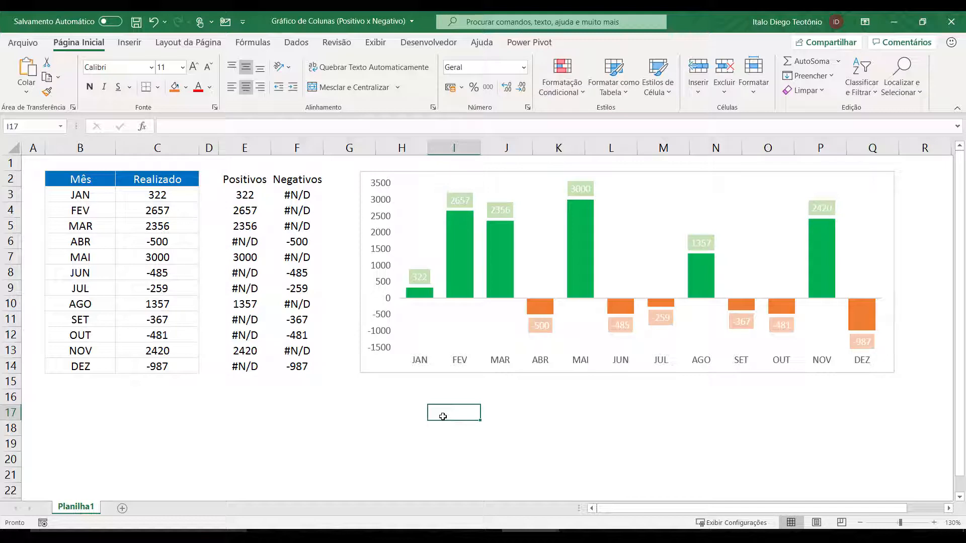
Apply a blue outline to the chart area.
{"action": "left_click", "coordinate": [368, 373]}
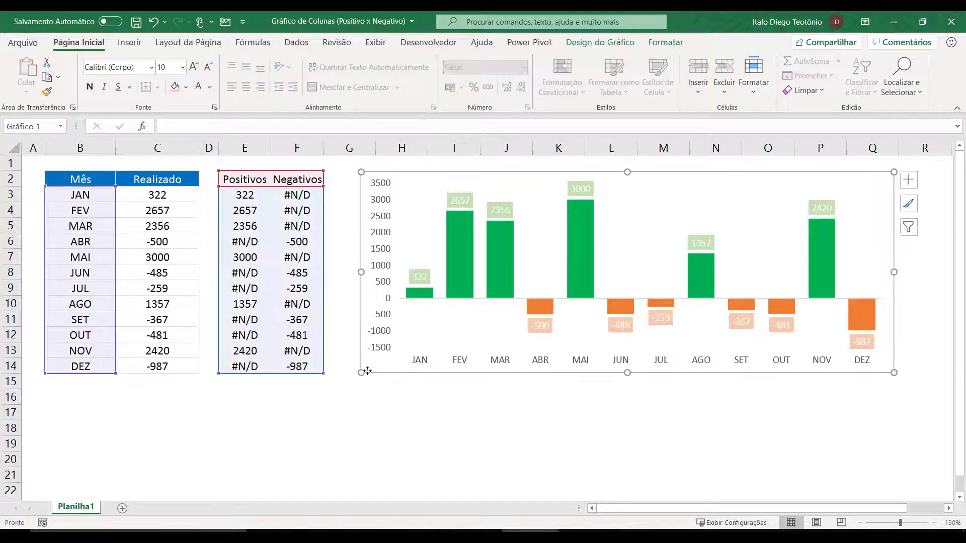
{"action": "left_click", "coordinate": [666, 42]}
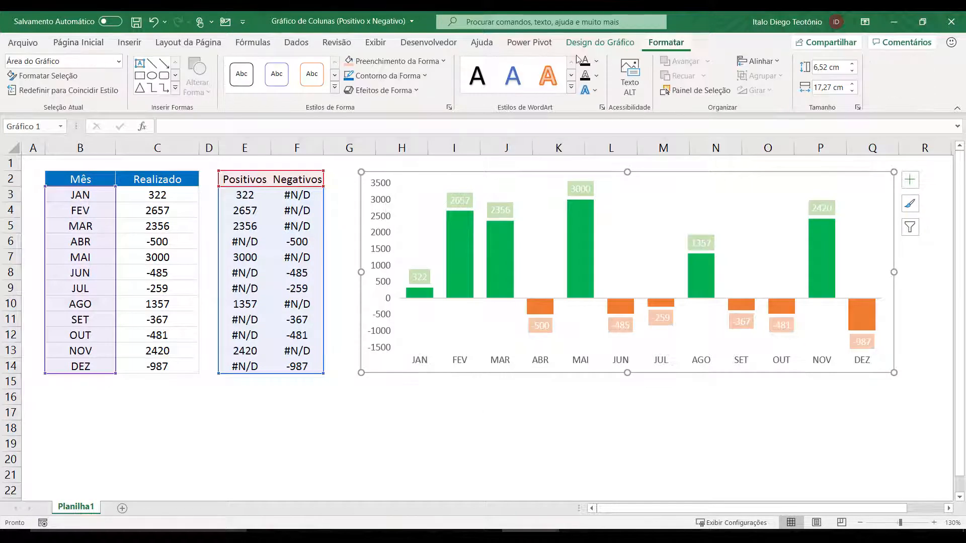
{"action": "left_click", "coordinate": [382, 76]}
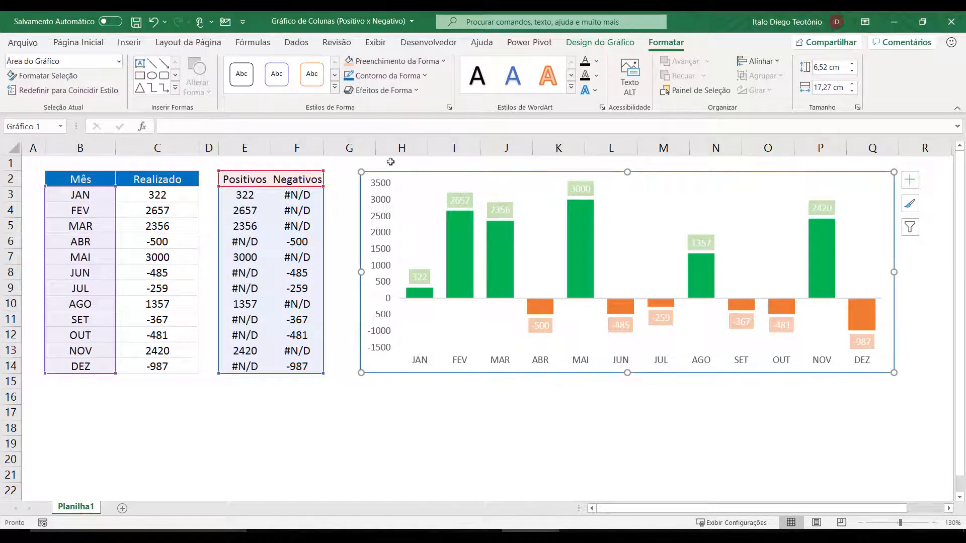
{"action": "left_click", "coordinate": [398, 382]}
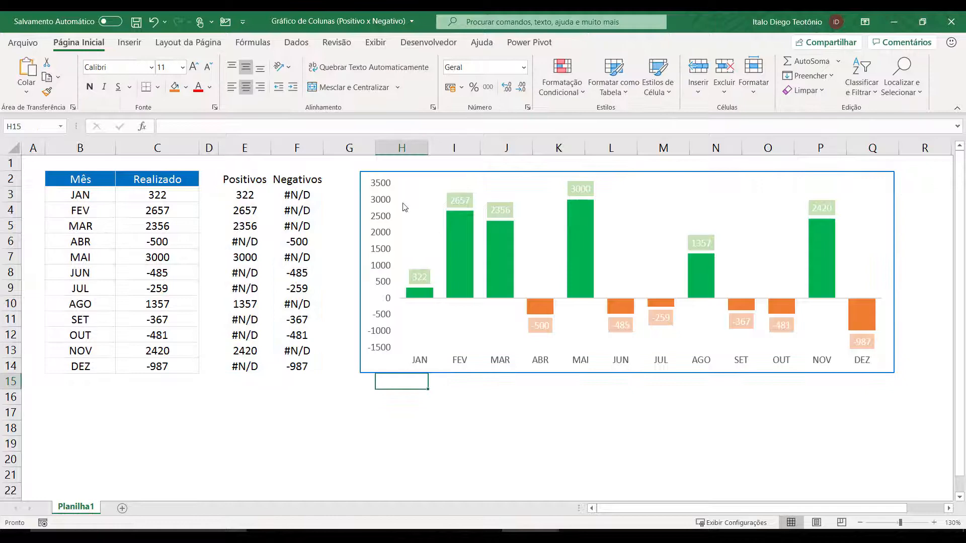
Lower the chart's upper edge to reduce its height to about 5.91 cm, making room for a title bar.
{"action": "left_click", "coordinate": [503, 174]}
{"action": "left_click_drag", "start_coordinate": [630, 181], "coordinate": [629, 190]}
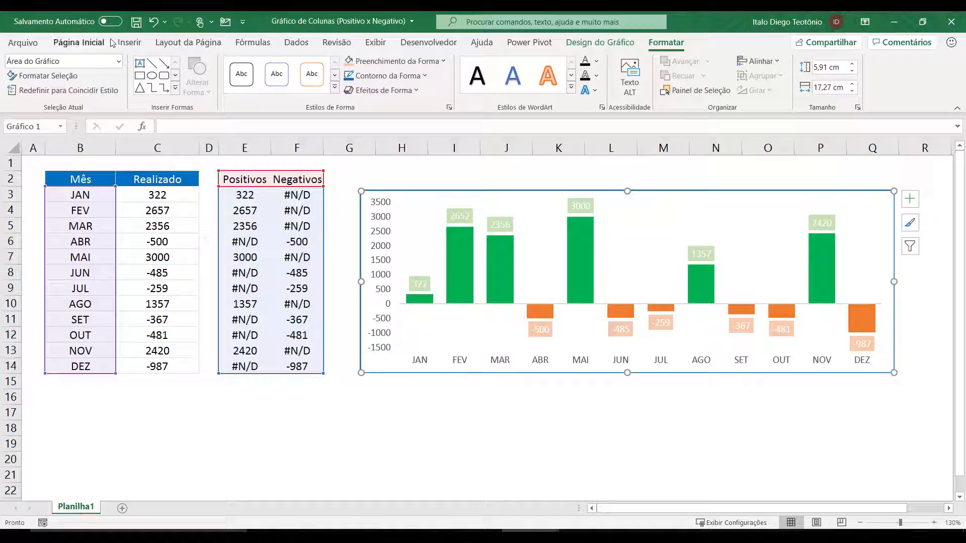
{"action": "left_click", "coordinate": [312, 396]}
Draw a rectangle about 17.3 cm wide and 0.62 cm high directly above the chart, with its left edge aligned to the chart.
{"action": "left_click", "coordinate": [135, 43]}
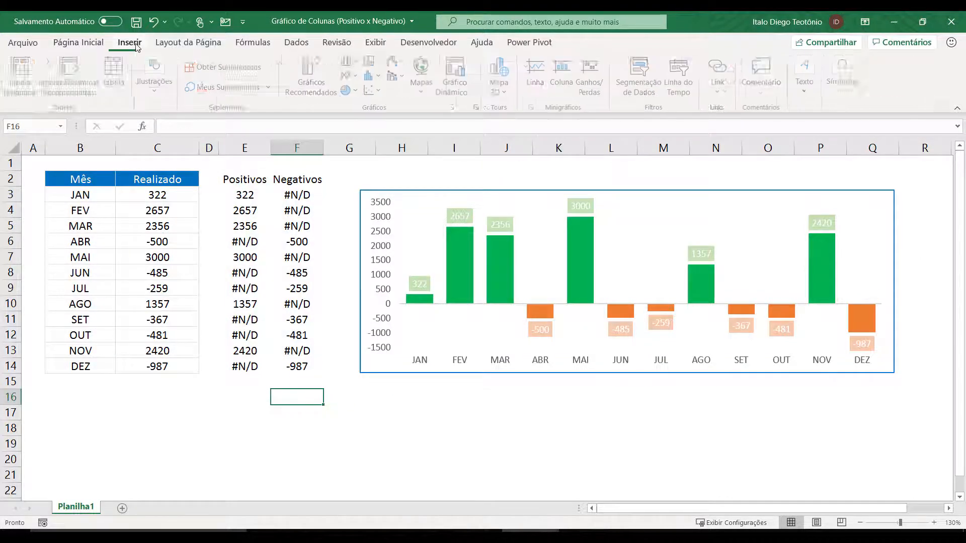
{"action": "left_click", "coordinate": [156, 87]}
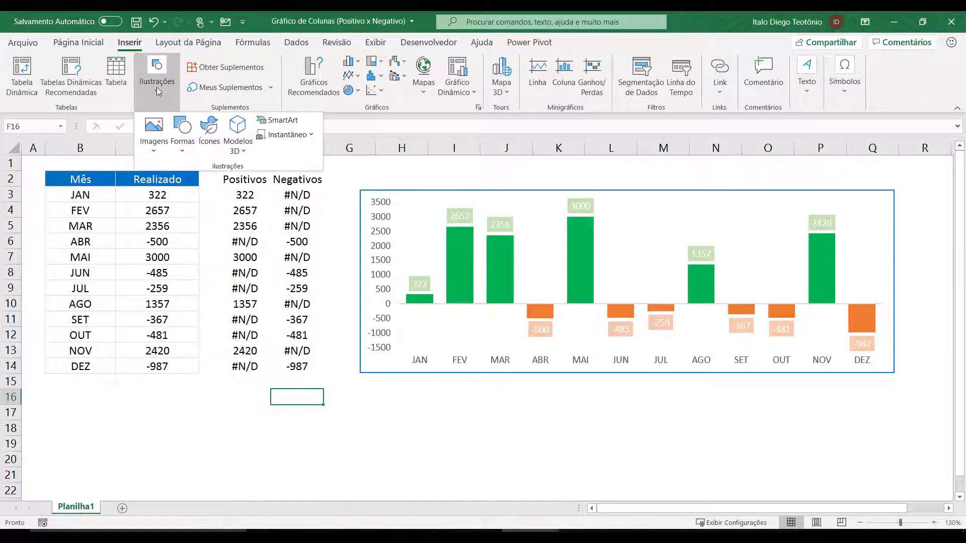
{"action": "left_click", "coordinate": [183, 152]}
{"action": "left_click", "coordinate": [211, 183]}
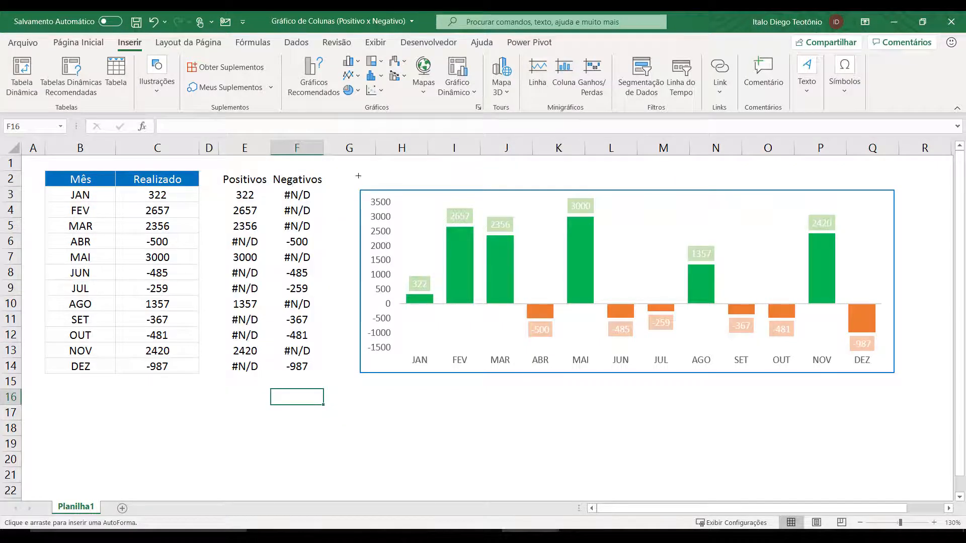
{"action": "left_click_drag", "start_coordinate": [358, 171], "coordinate": [894, 190]}
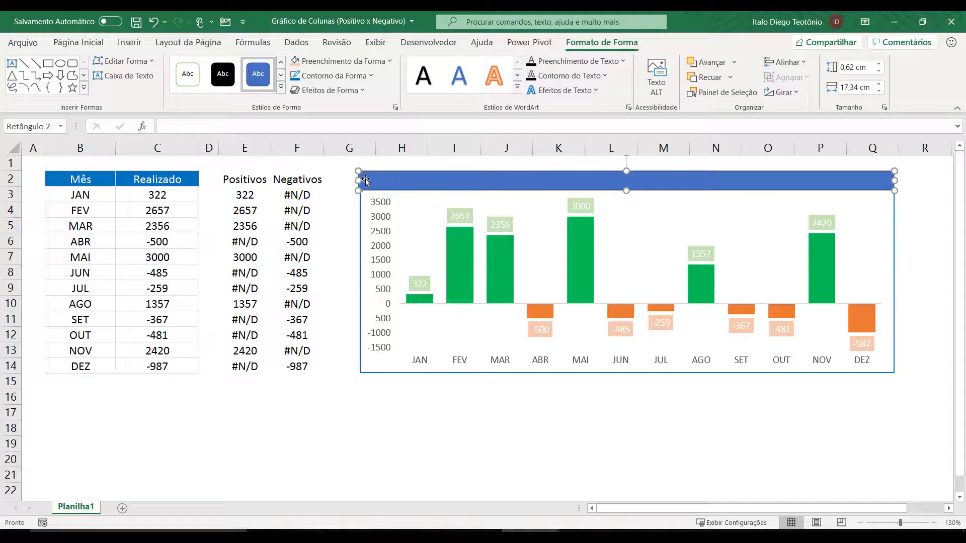
{"action": "left_click_drag", "start_coordinate": [357, 180], "coordinate": [360, 180]}
Enter the title REALIZADO POR MÊS in the rectangle above the chart and centre it horizontally.
{"action": "left_click", "coordinate": [461, 180]}
{"action": "type", "text": "R"}
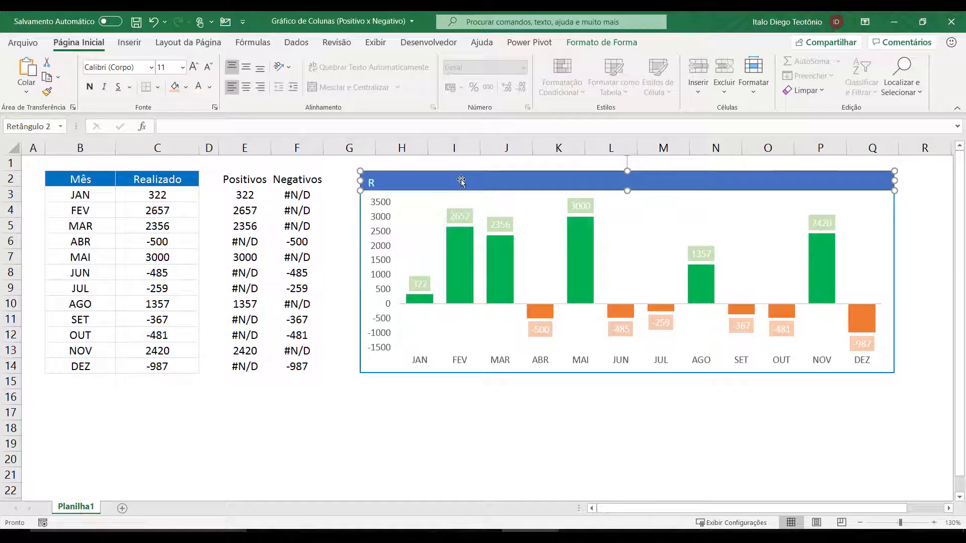
{"action": "type", "text": "EALIZADDO POR M"}
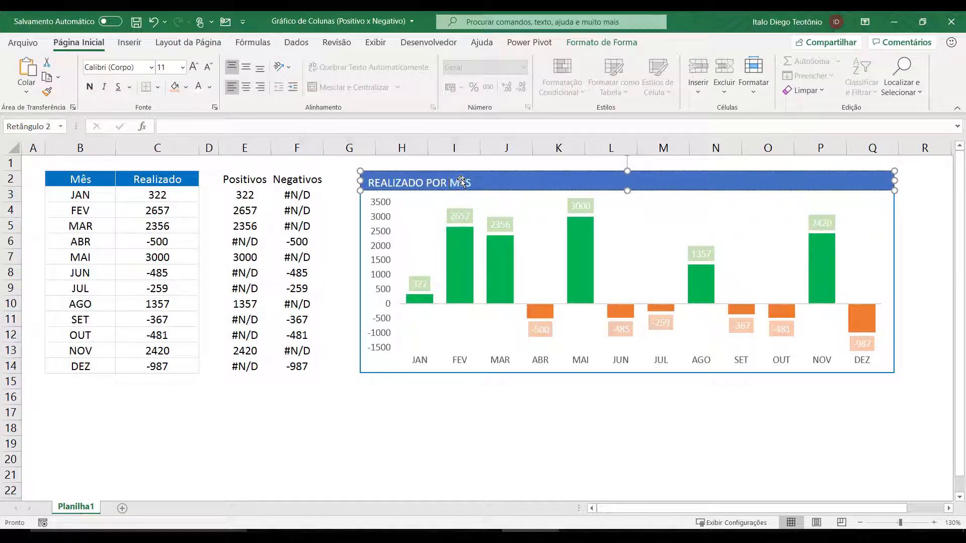
{"action": "type", "text": "ÊS"}
{"action": "key", "text": "ctrl+e"}
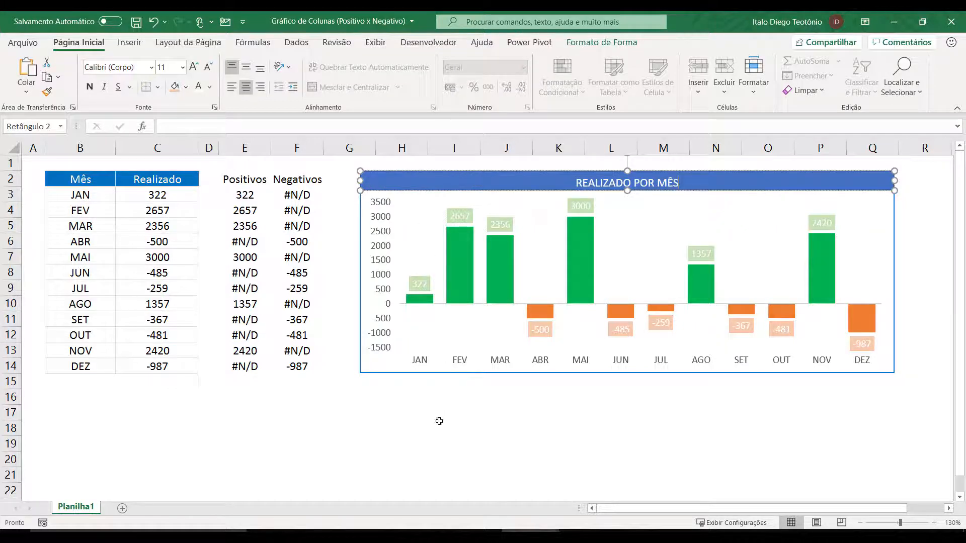
{"action": "left_click", "coordinate": [440, 425]}
Centre the rectangle's title vertically and format it bold at font size 14.
{"action": "left_click", "coordinate": [568, 172]}
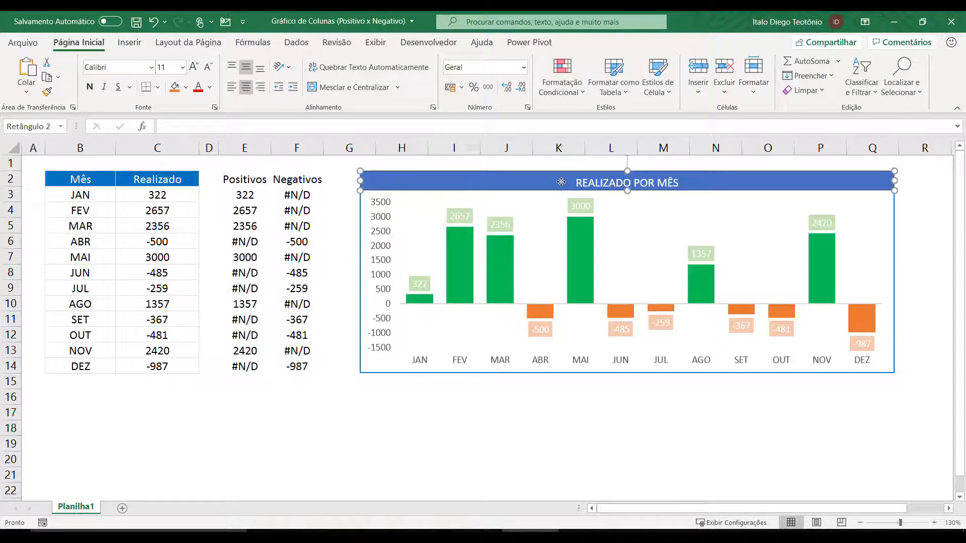
{"action": "left_click", "coordinate": [245, 68]}
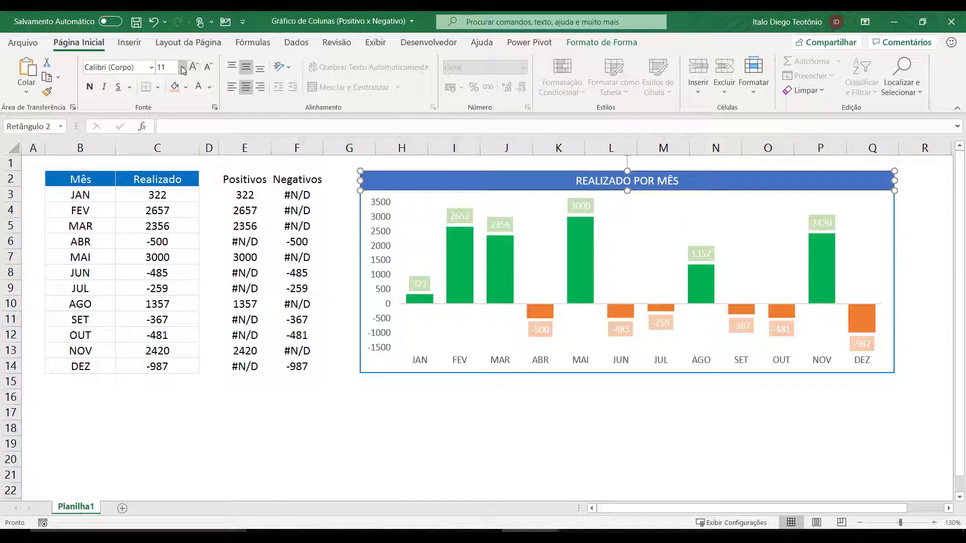
{"action": "key", "text": "ctrl+n"}
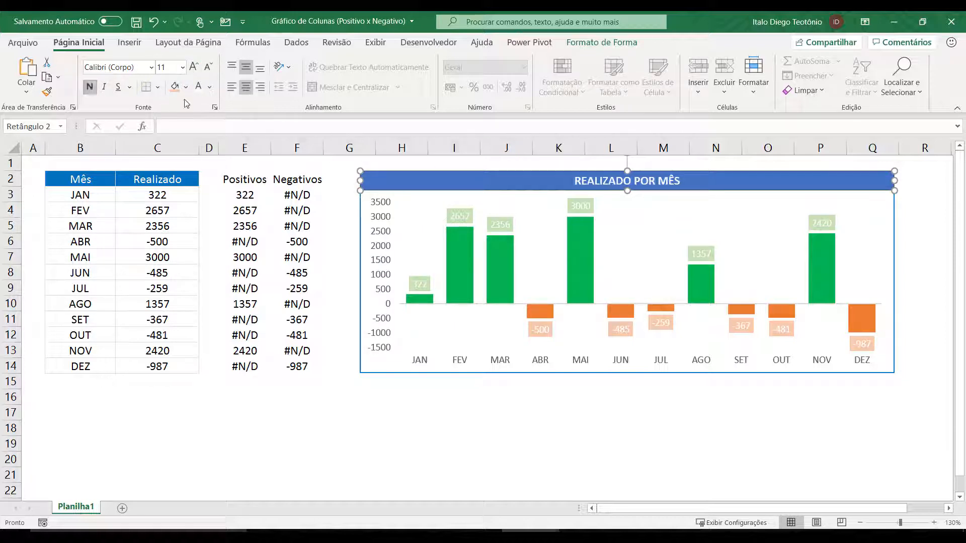
{"action": "left_click", "coordinate": [182, 67]}
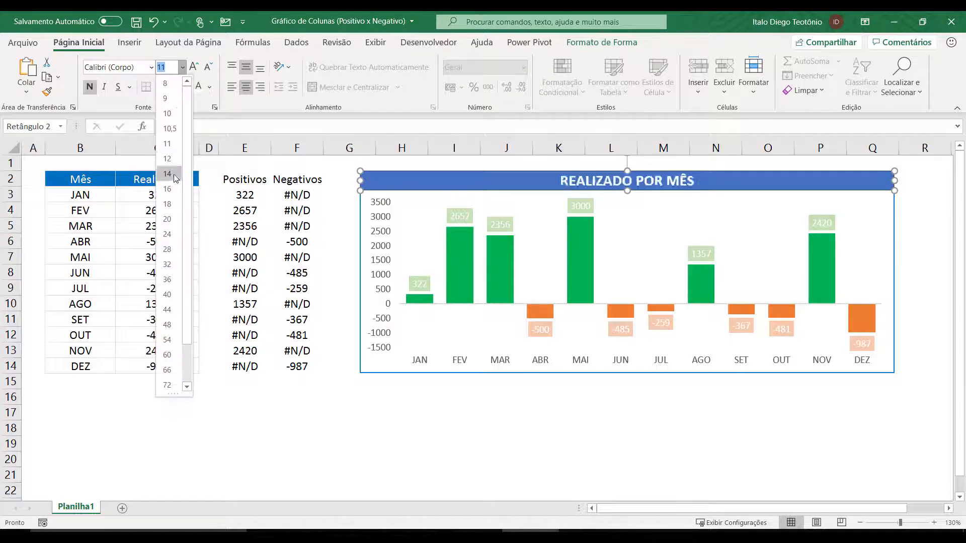
{"action": "left_click", "coordinate": [166, 180]}
{"action": "left_click", "coordinate": [544, 487]}
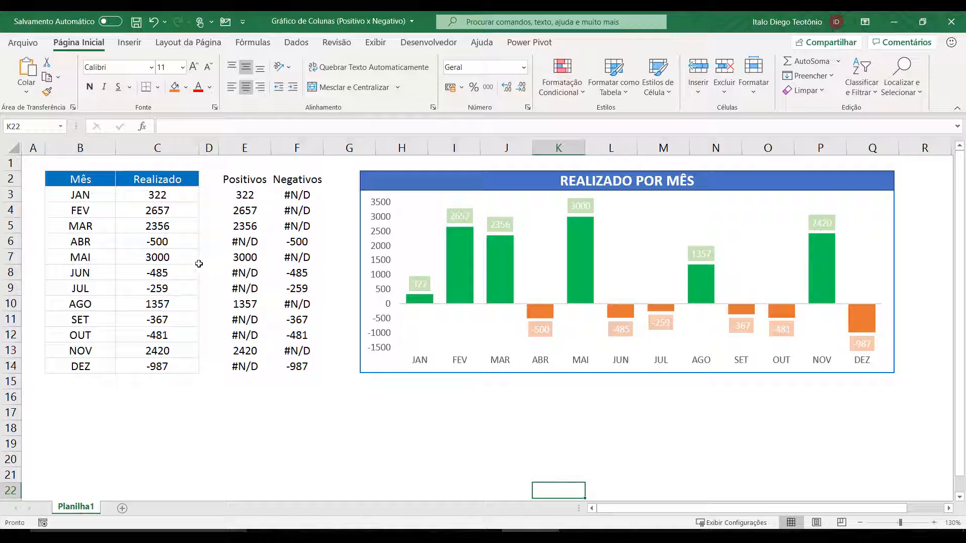
Test the chart by setting the Realizado values of JUN to 500 and AGO to -1357.
{"action": "left_click", "coordinate": [162, 273]}
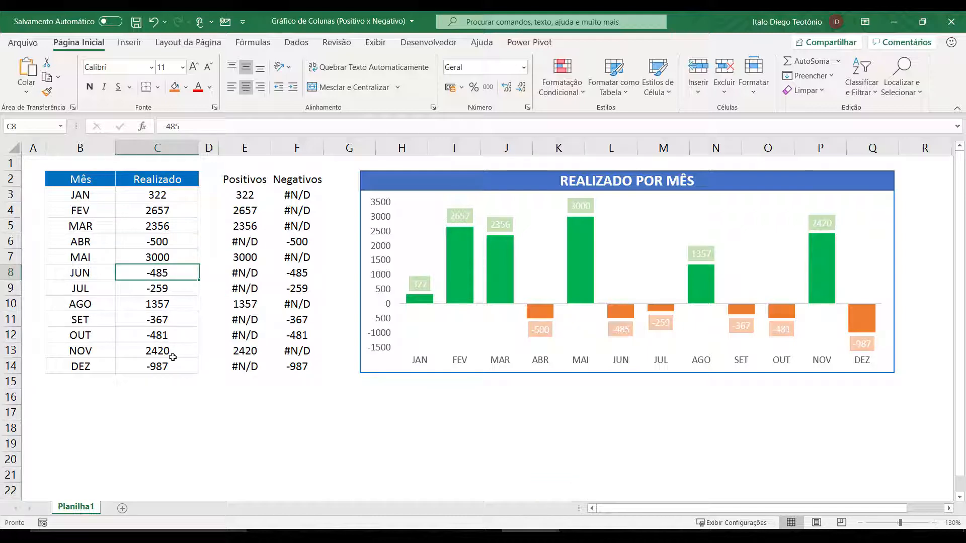
{"action": "type", "text": "500"}
{"action": "key", "text": "Return"}
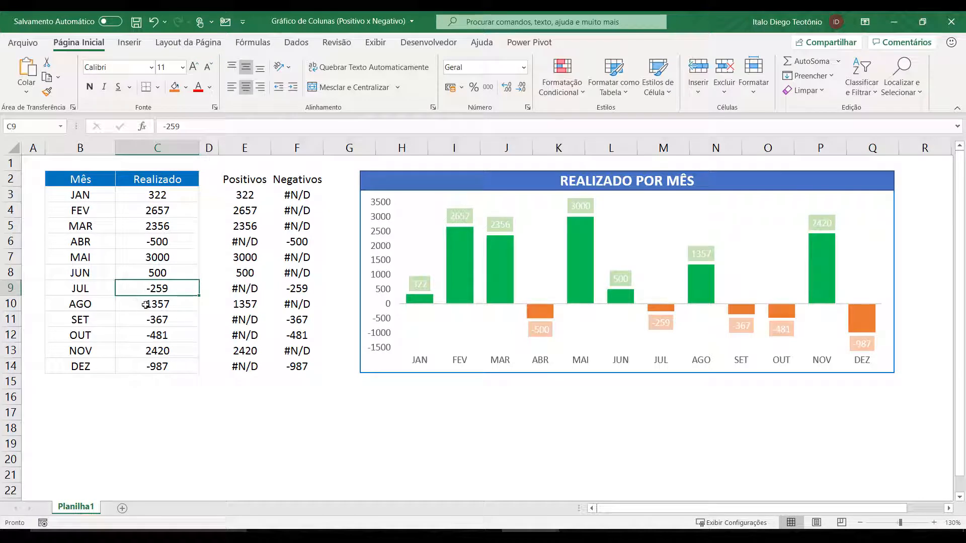
{"action": "left_click", "coordinate": [162, 304]}
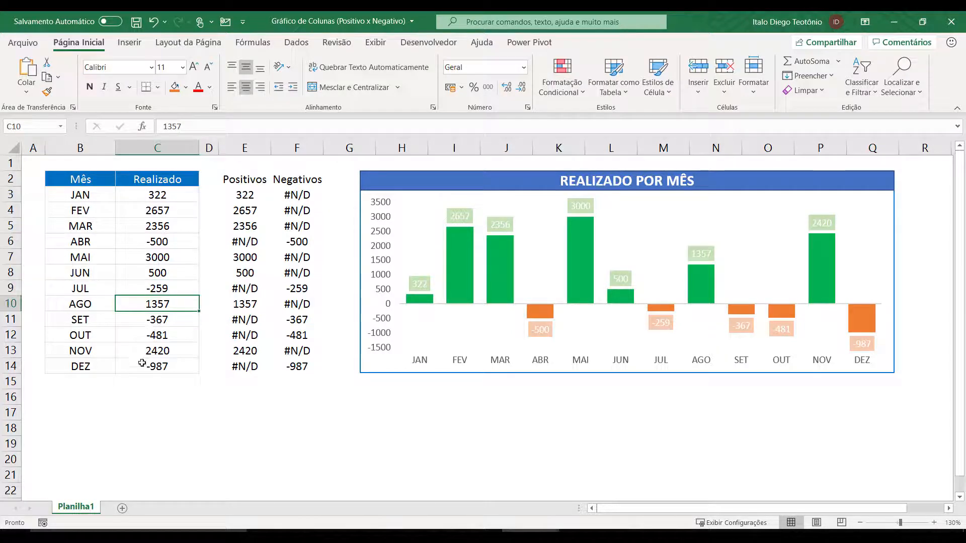
{"action": "double_click", "coordinate": [143, 304]}
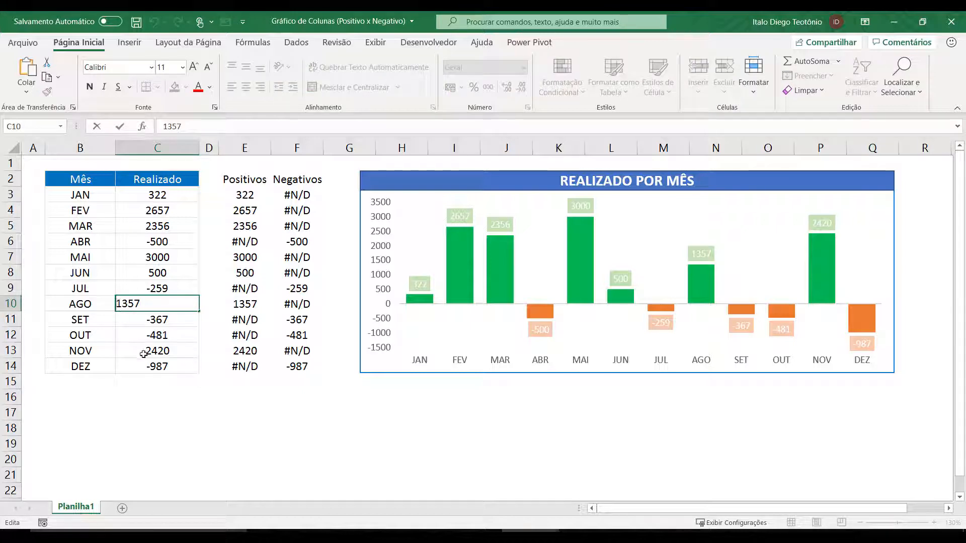
{"action": "key", "text": "Home"}
{"action": "type", "text": "-"}
{"action": "key", "text": "Return"}
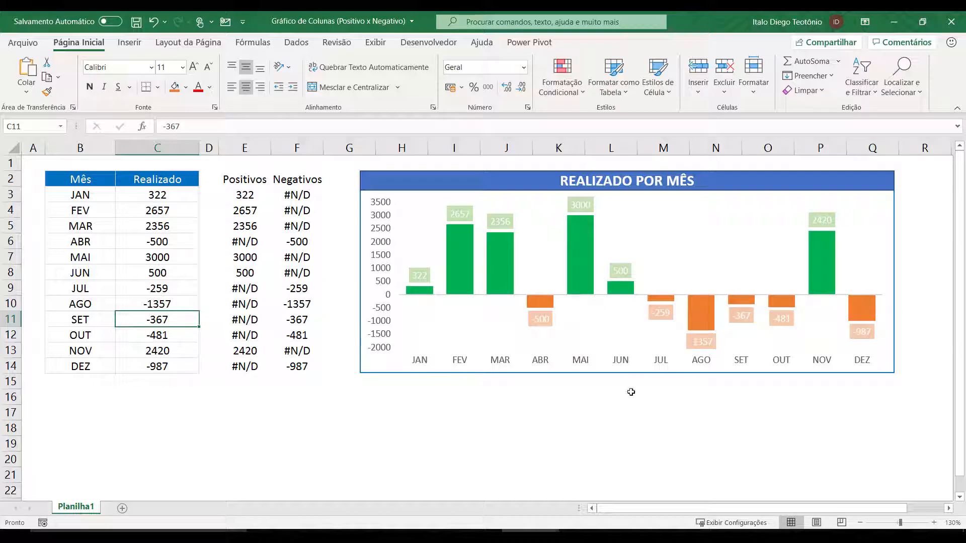
Undo the two test changes to the JUN and AGO Realizado values.
{"action": "key", "text": "ctrl+z"}
{"action": "key", "text": "ctrl+z"}
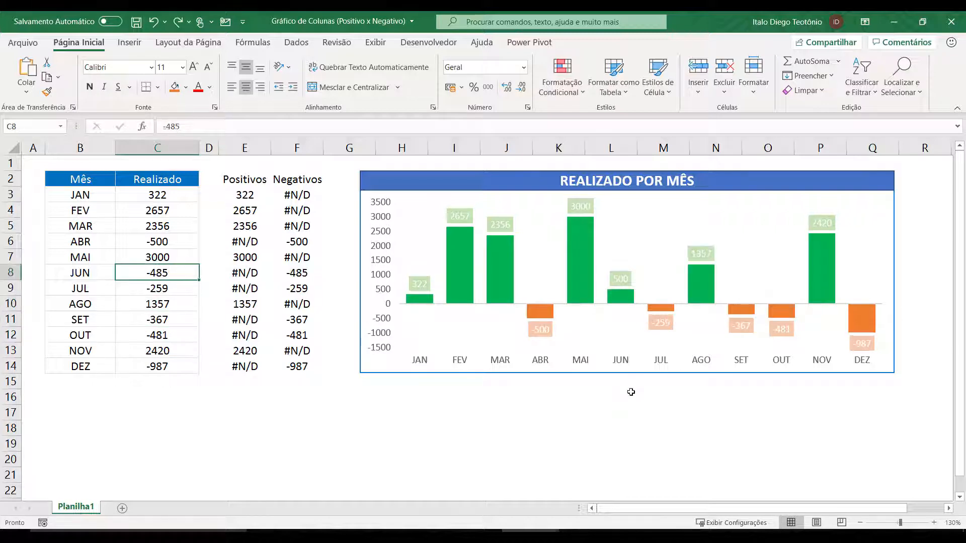